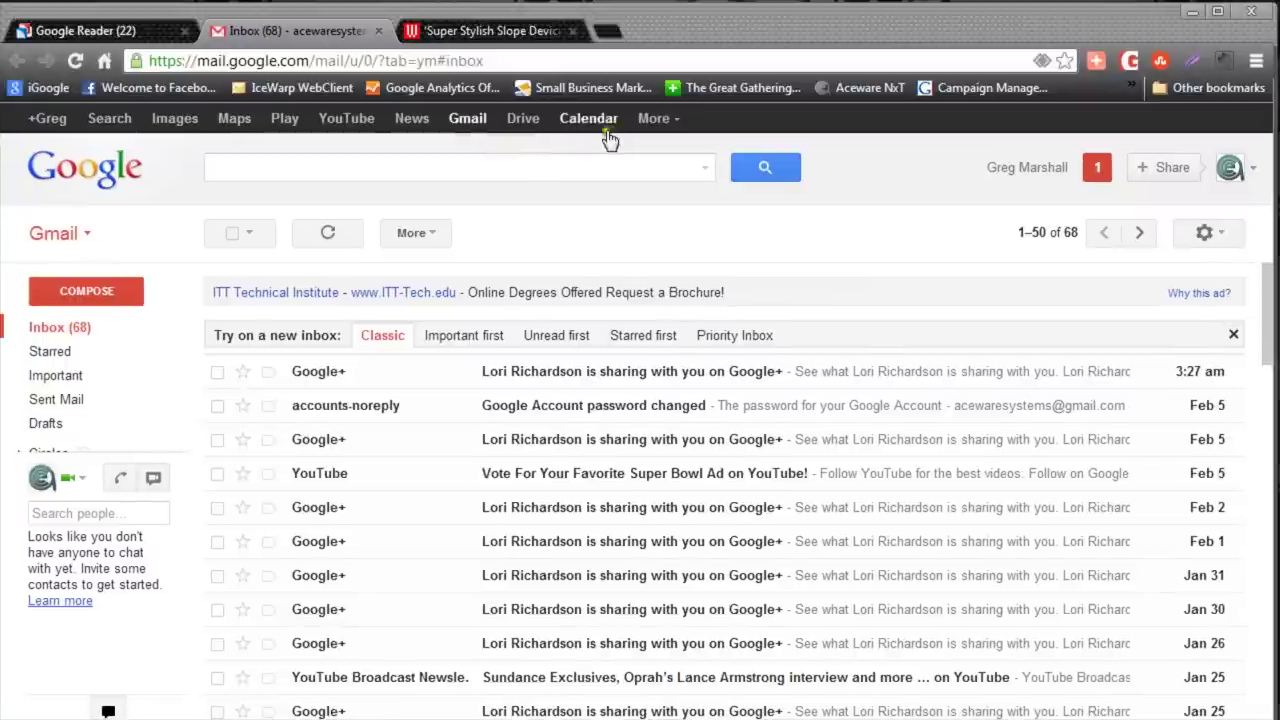
- Open the More dropdown of Google services in Gmail's top bar
left_click(652, 122)
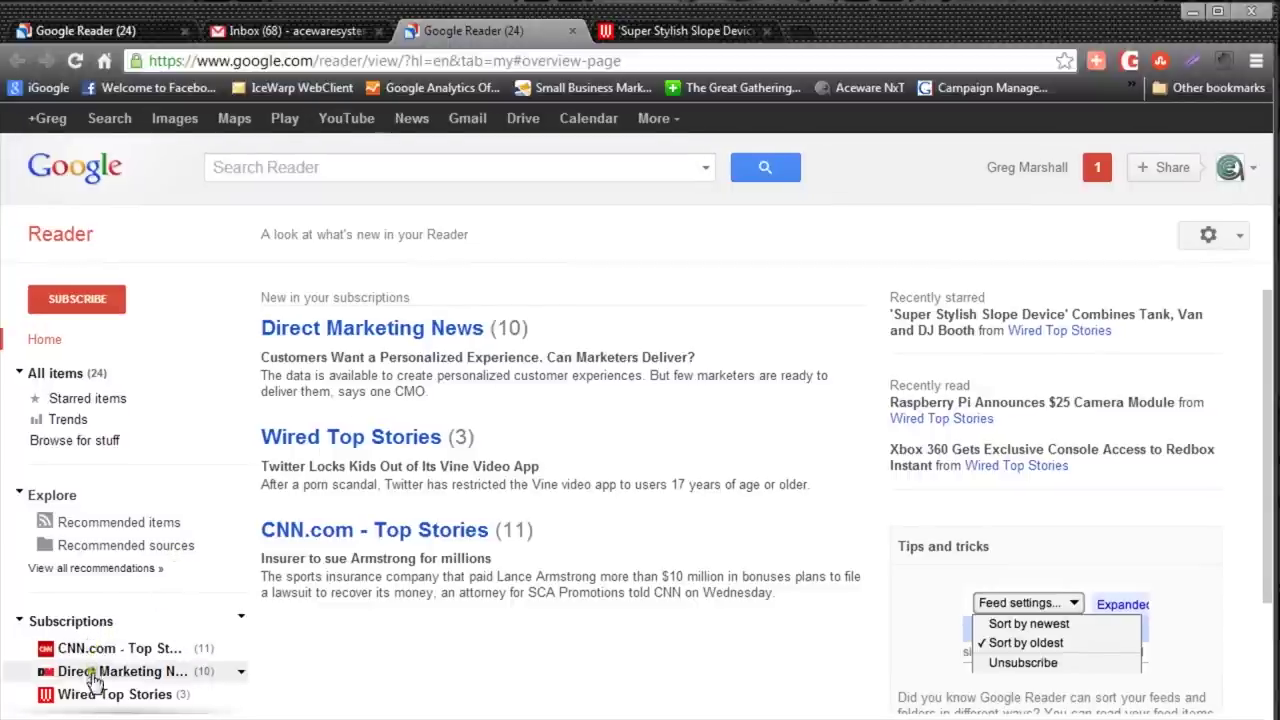
- List All items and open the 'Insurer to sue Armstrong for millions' story
left_click(62, 373)
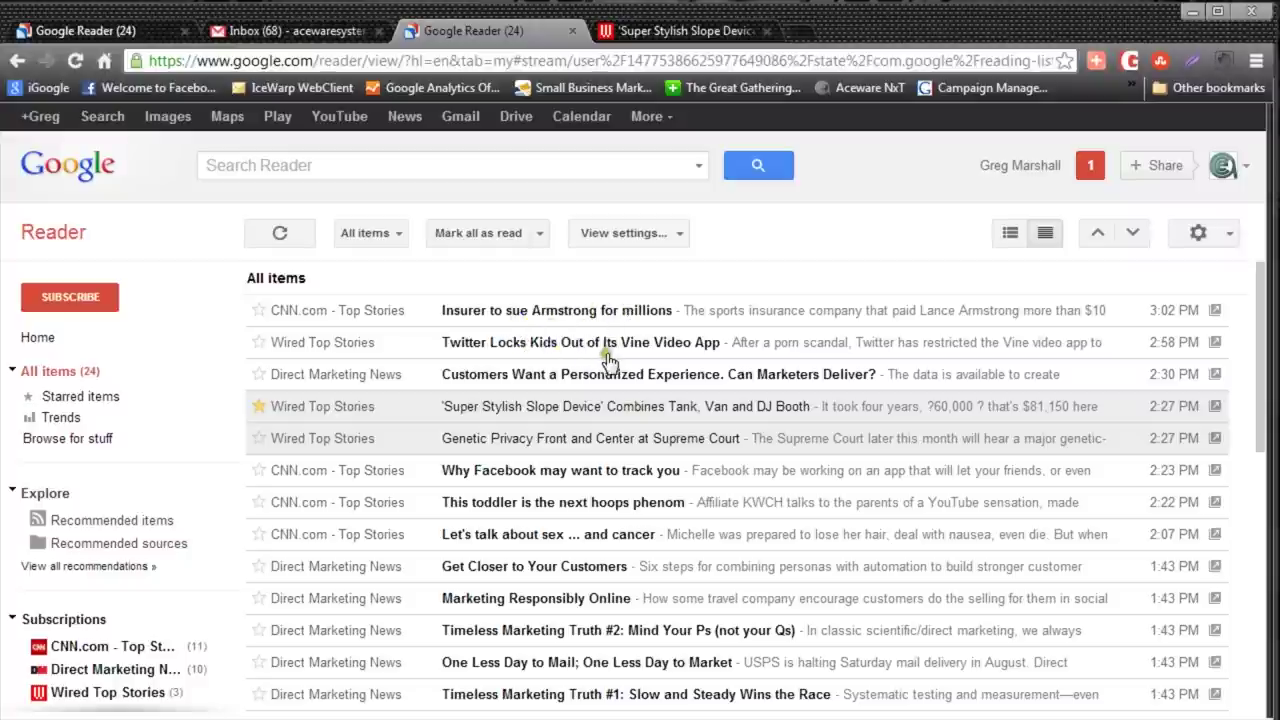
left_click(552, 315)
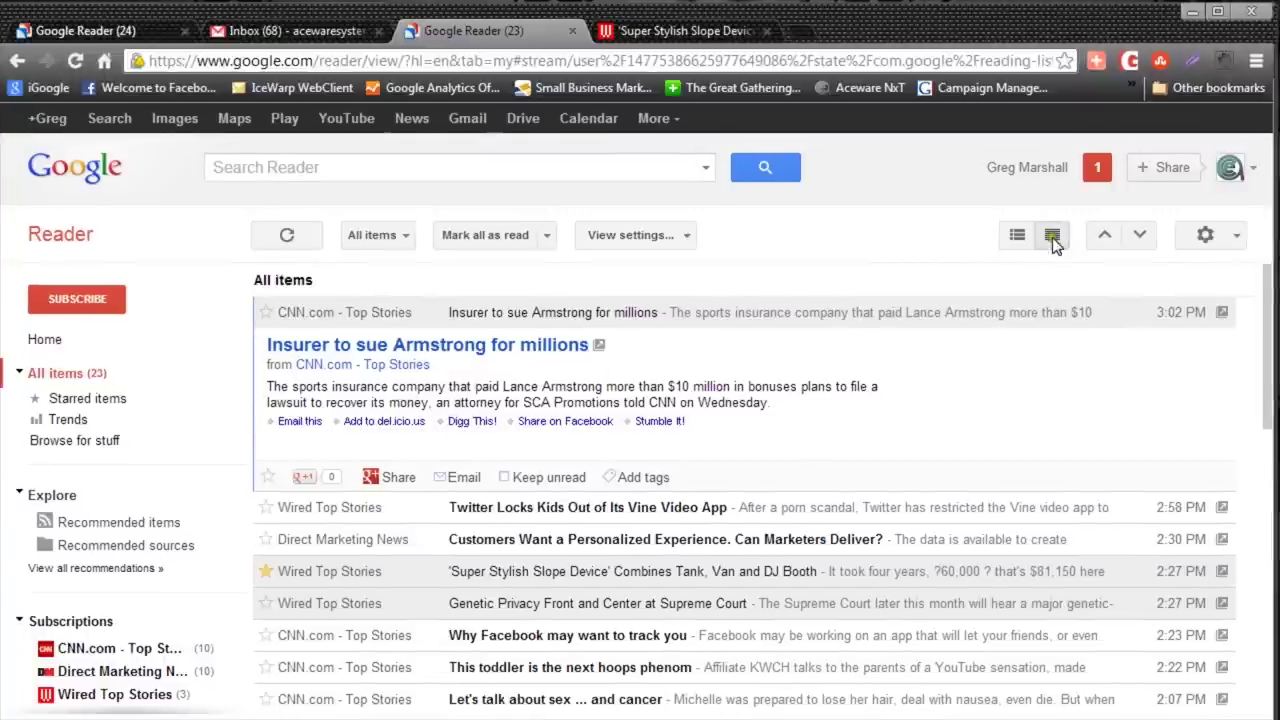
- Switch to expanded view and scroll through stories until All items drops to 18 unread
left_click(1051, 240)
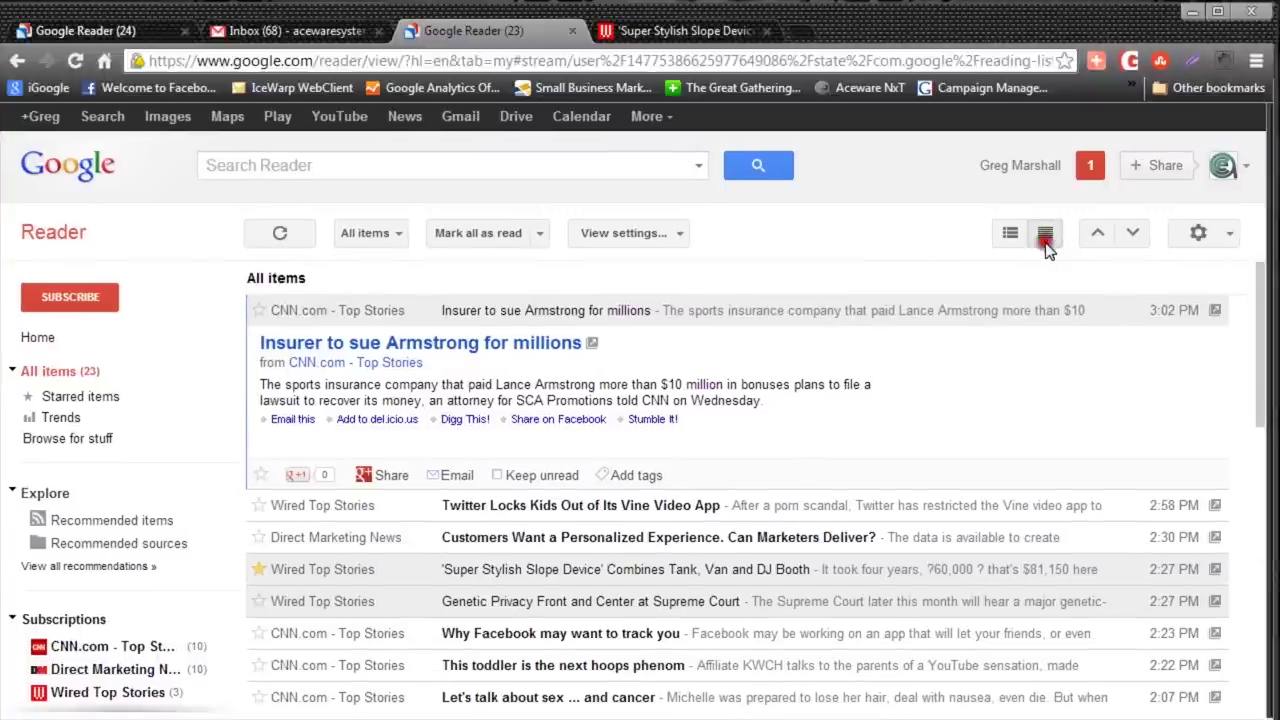
left_click(1015, 242)
scroll(885, 405, "down", 5)
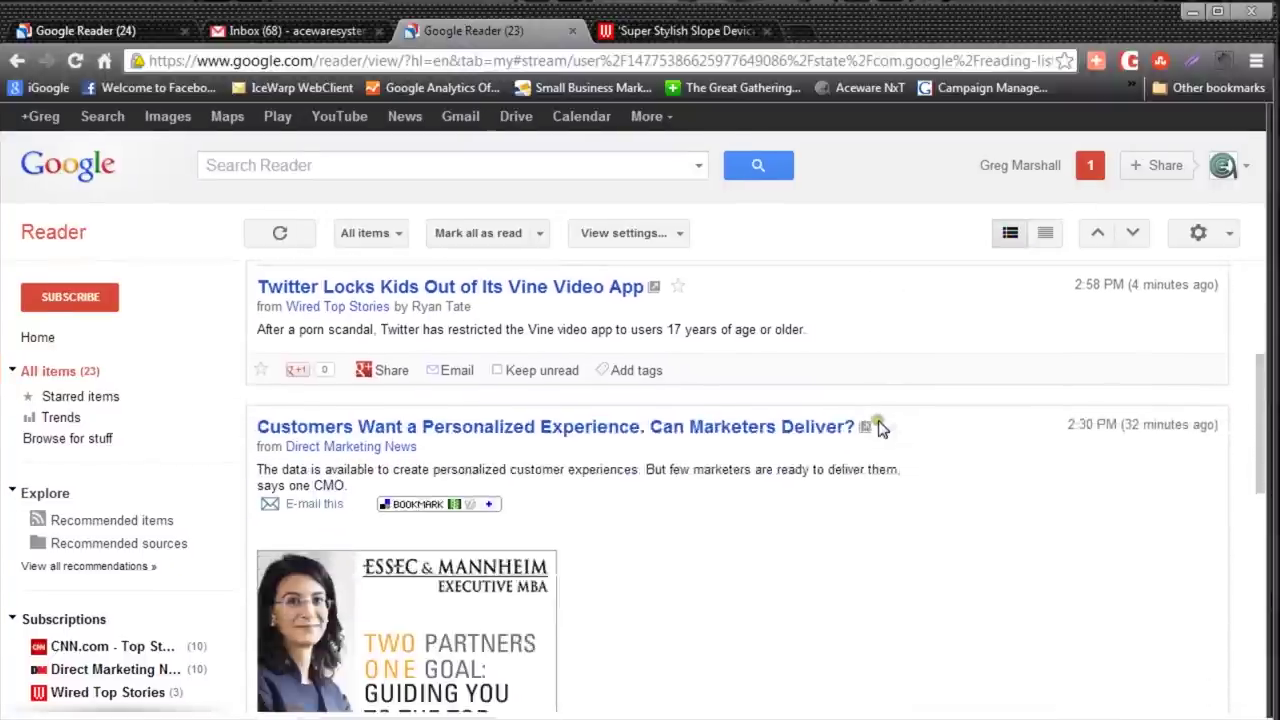
scroll(880, 428, "down", 6)
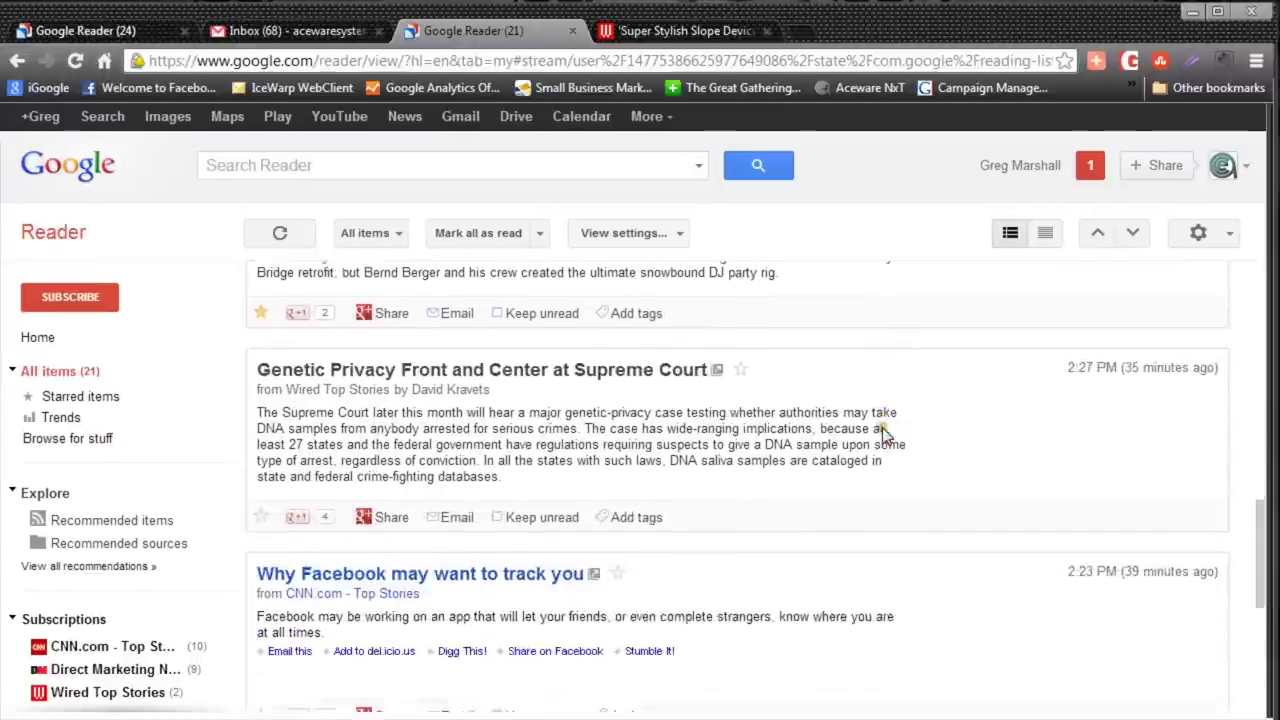
scroll(885, 436, "down", 4)
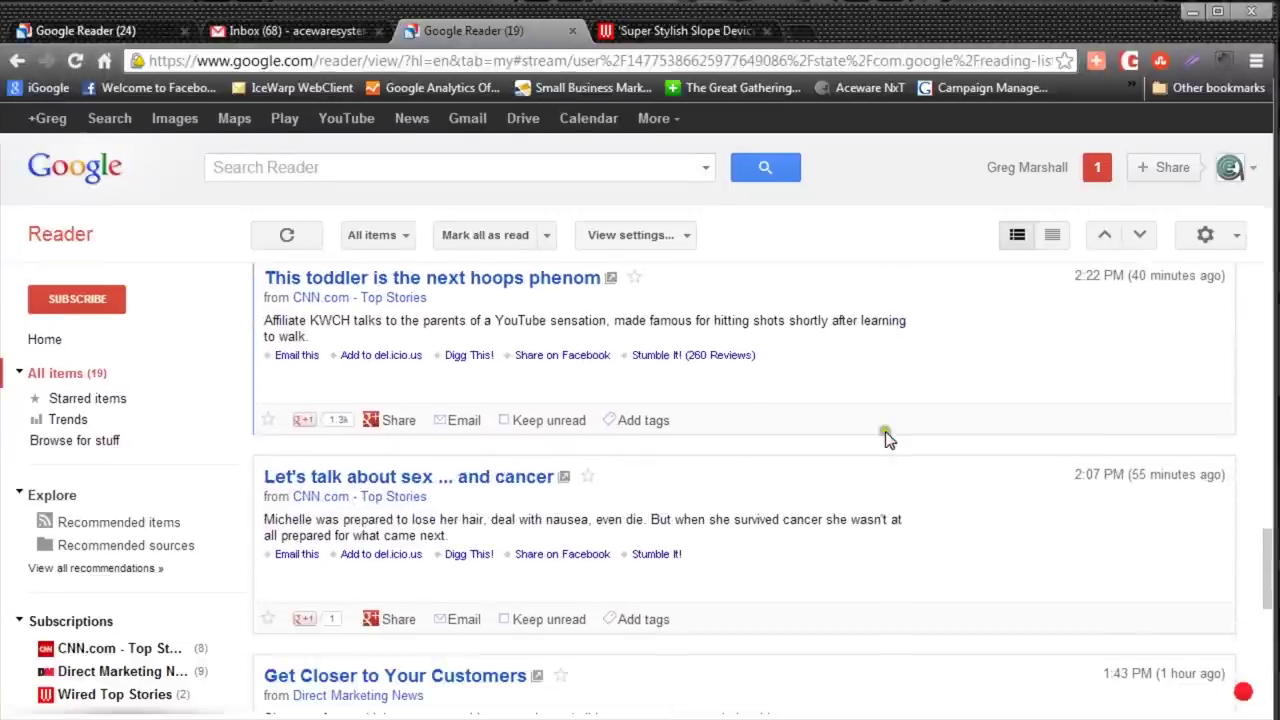
scroll(857, 431, "up", 6)
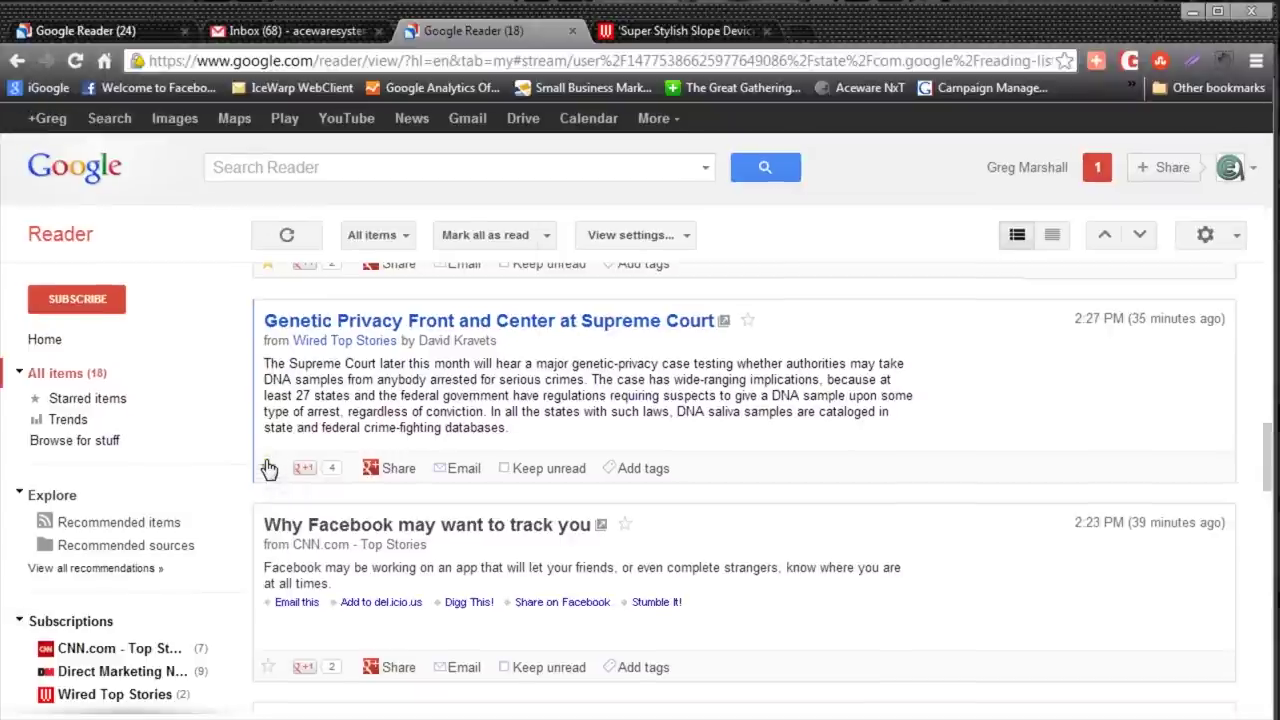
- Star the Genetic Privacy item and view the Starred items list
left_click(268, 468)
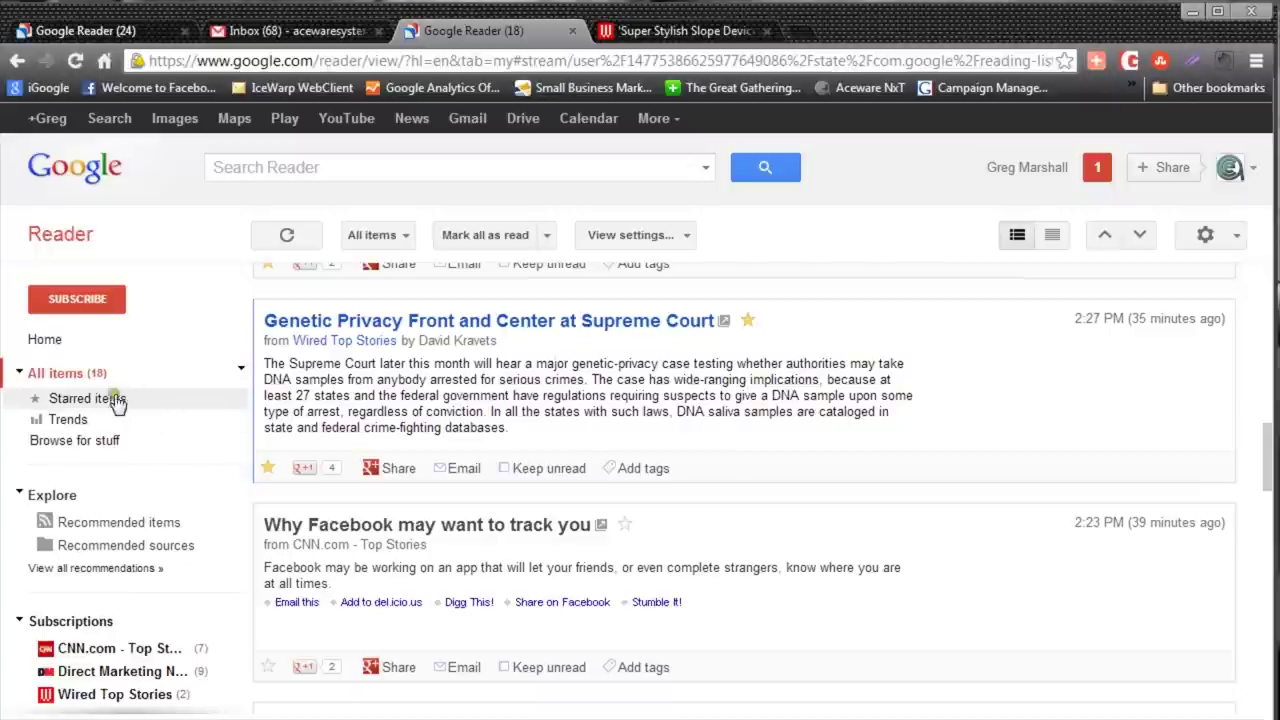
left_click(57, 399)
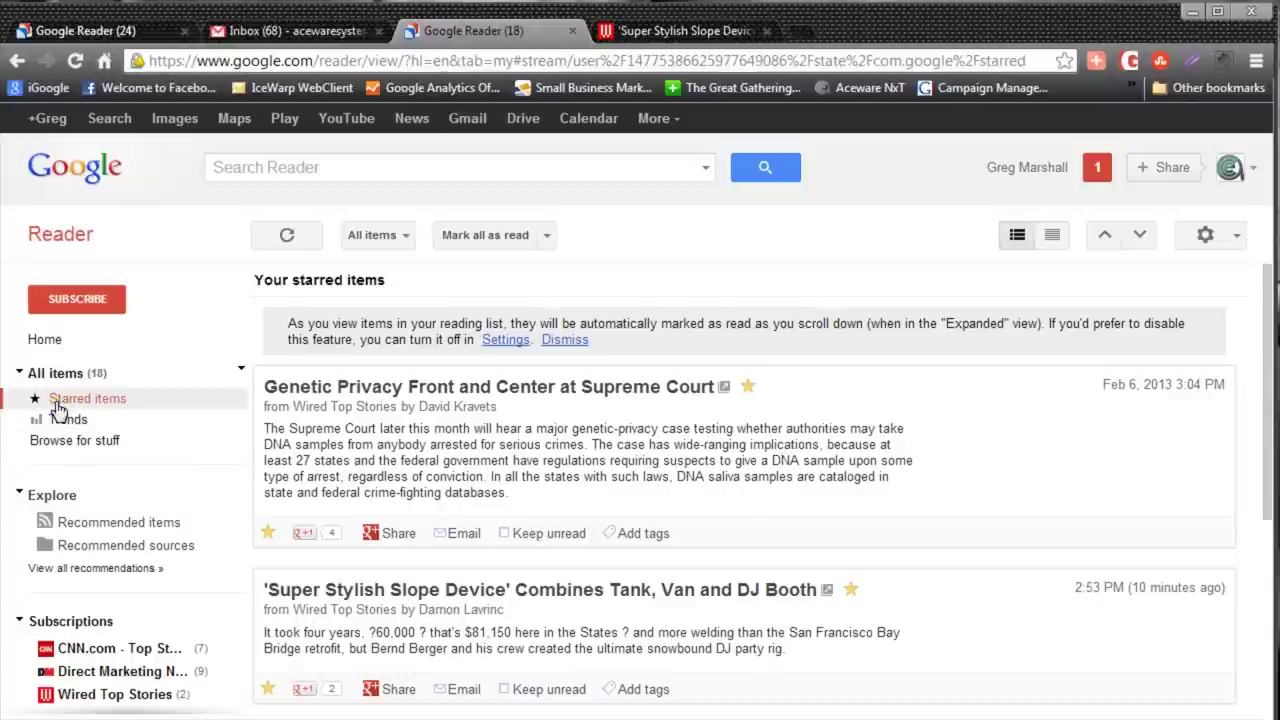
left_click(60, 376)
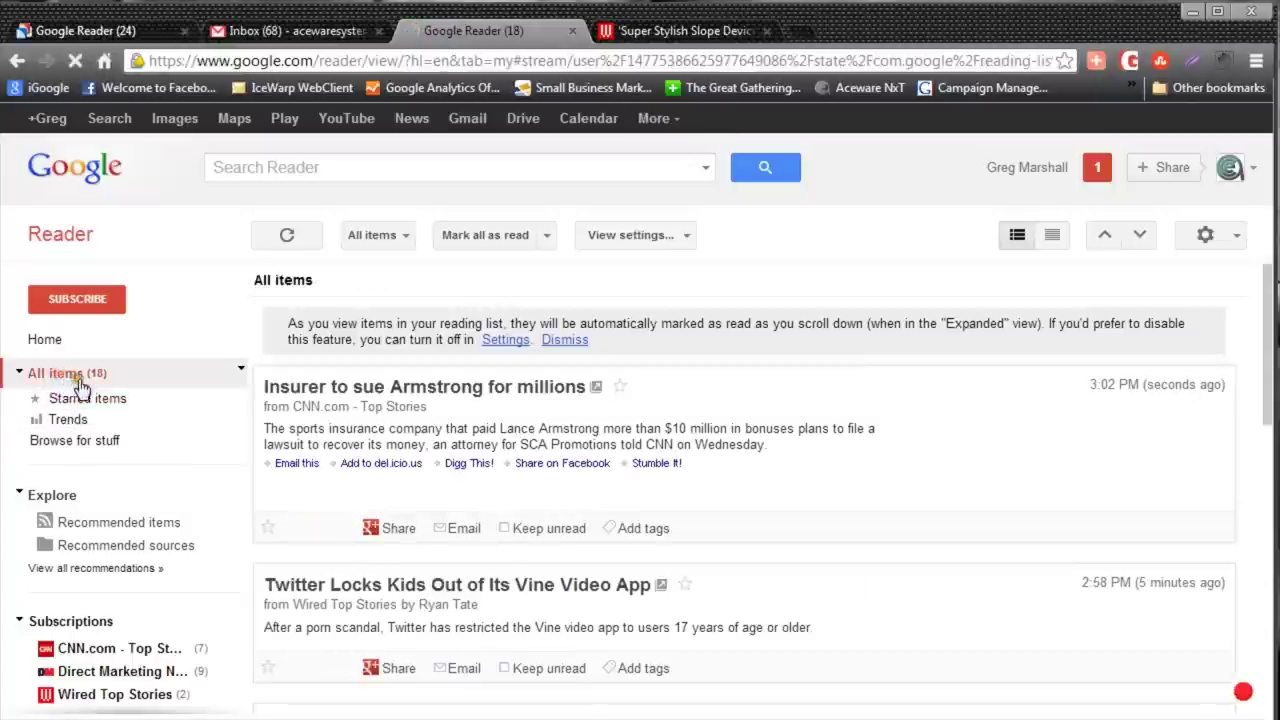
scroll(430, 508, "right", 1)
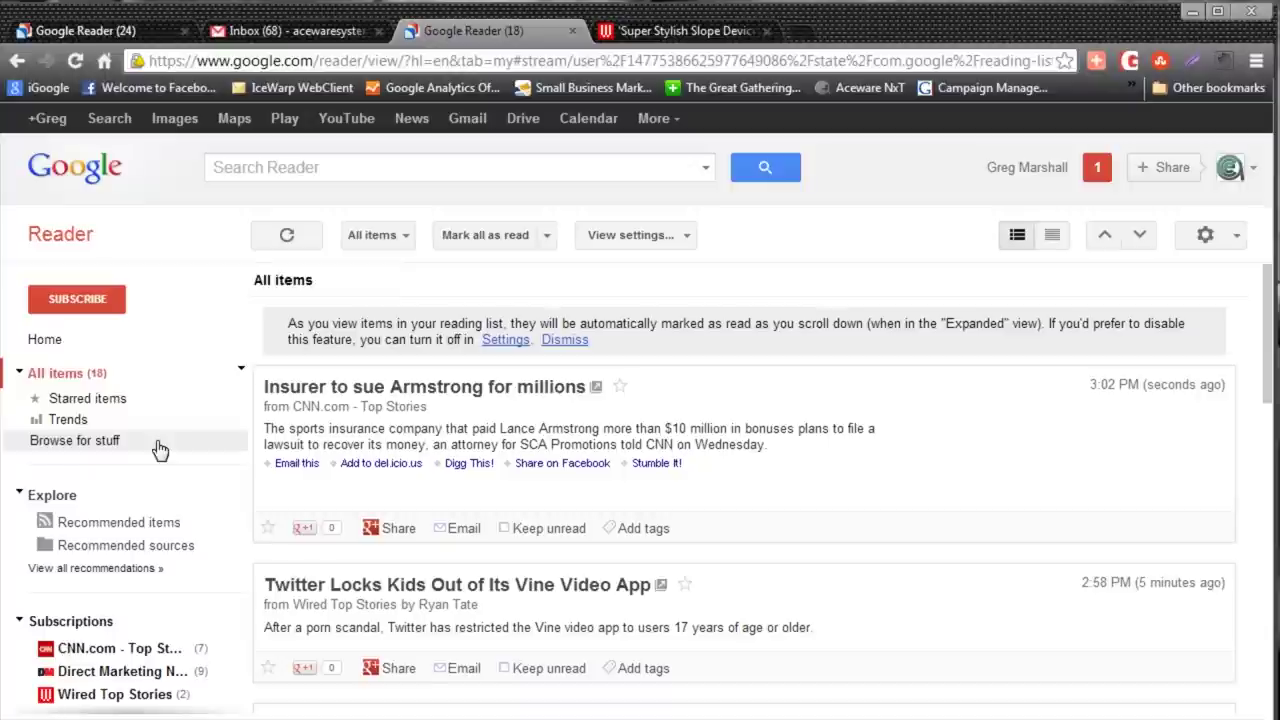
left_click(150, 422)
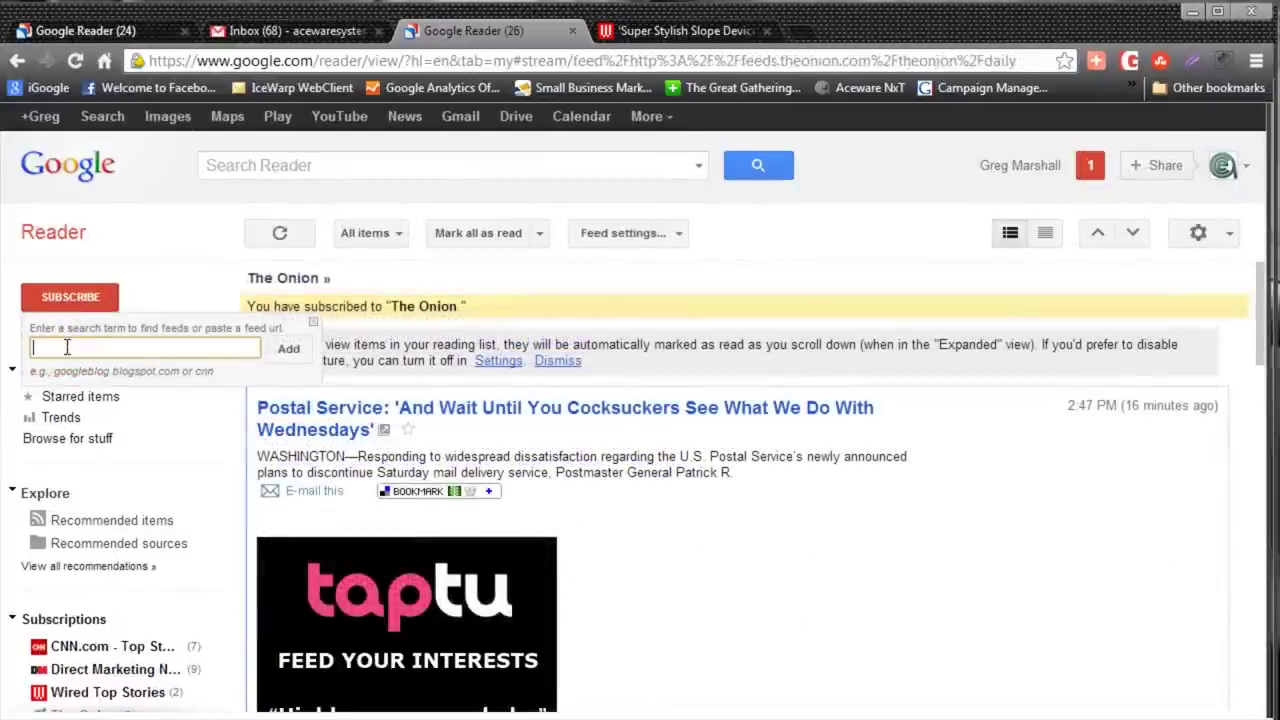
type("www")
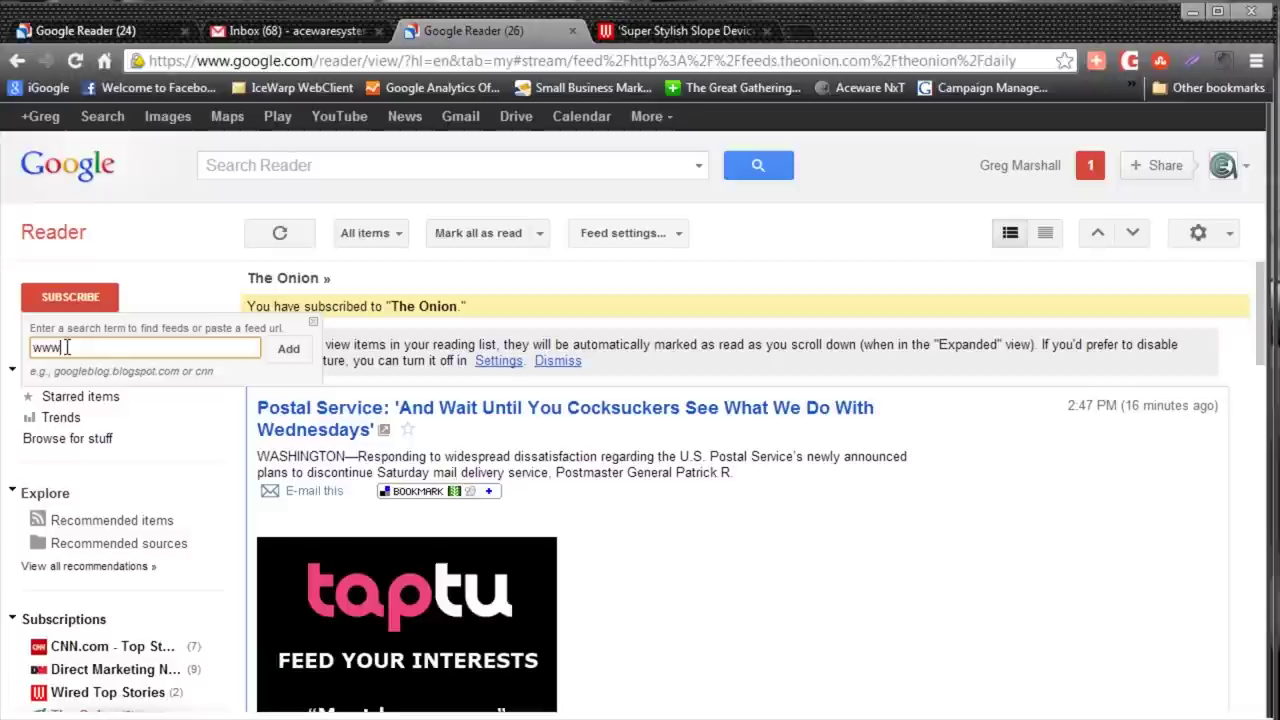
type(".")
type("tme.com")
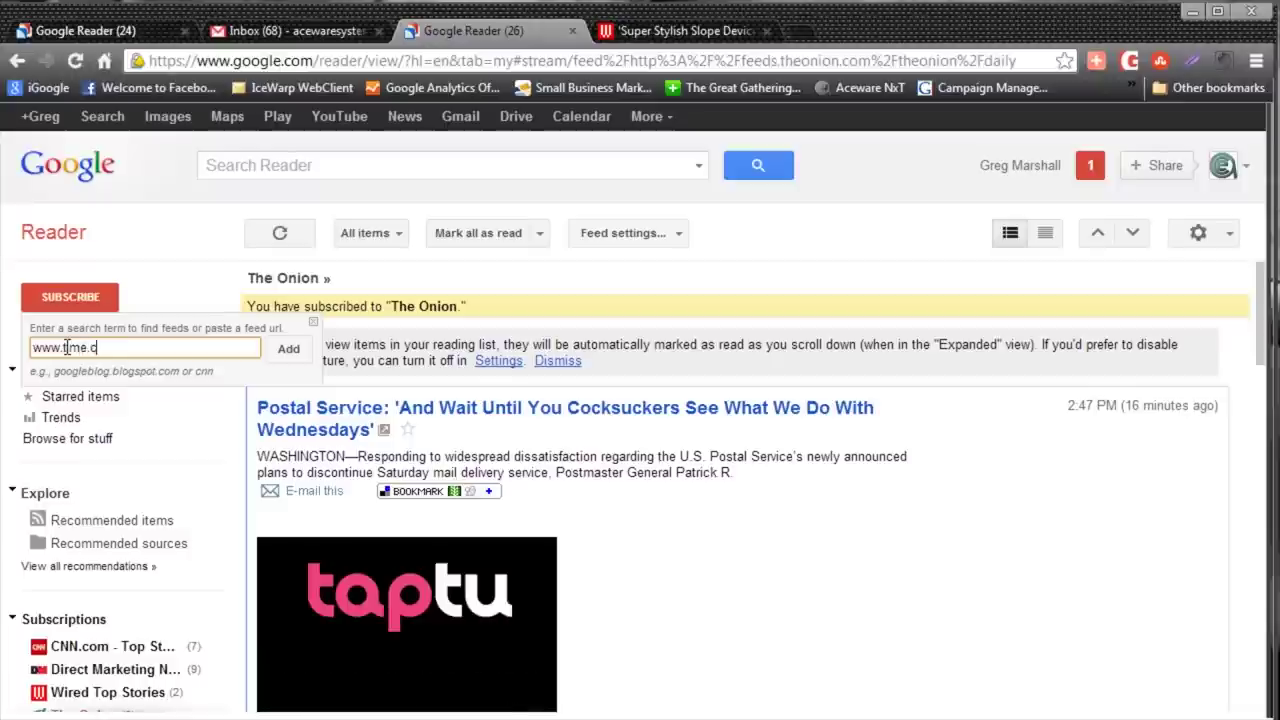
key("Return")
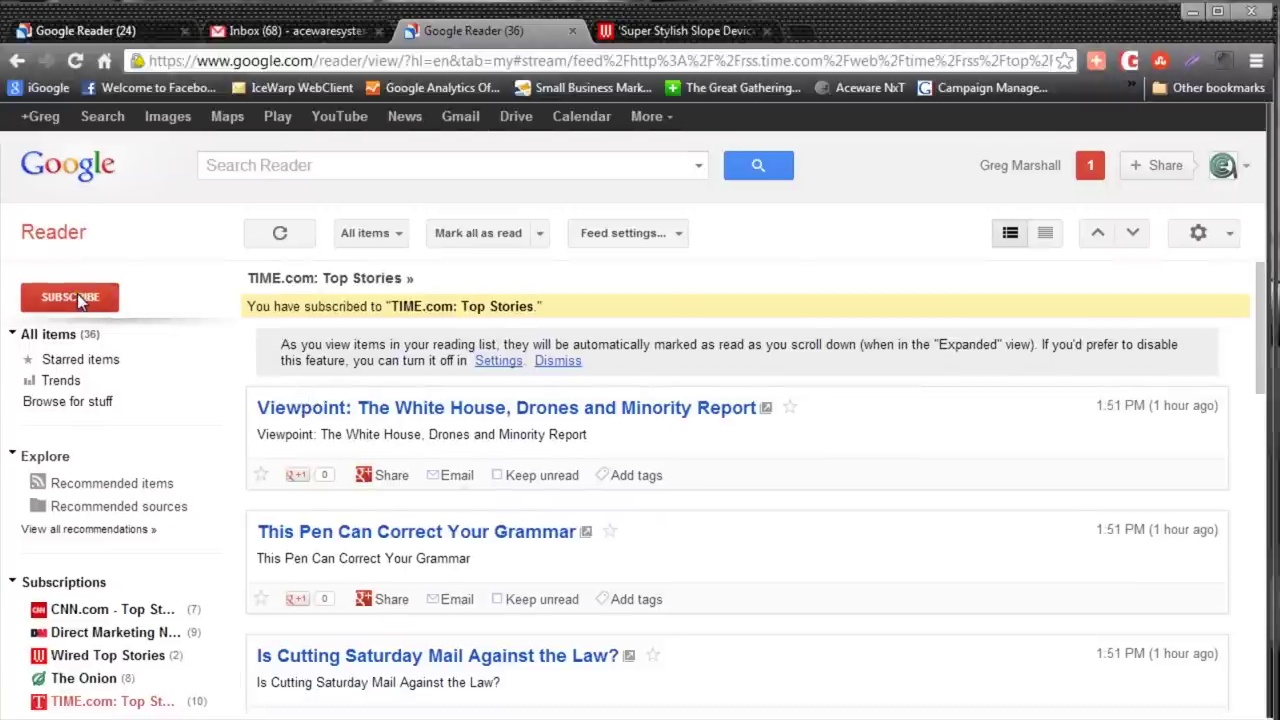
- Search for 'advertising' feeds and scroll through the results such as Advertising Age
left_click(78, 300)
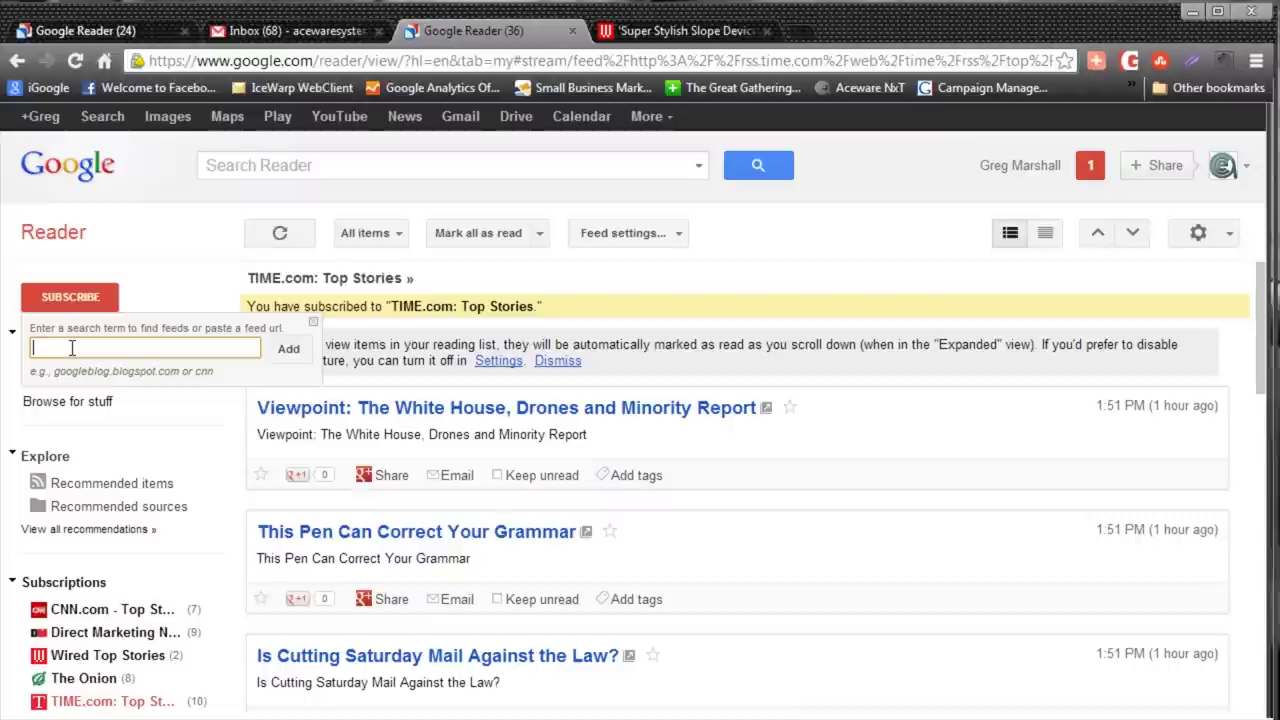
type("advertising")
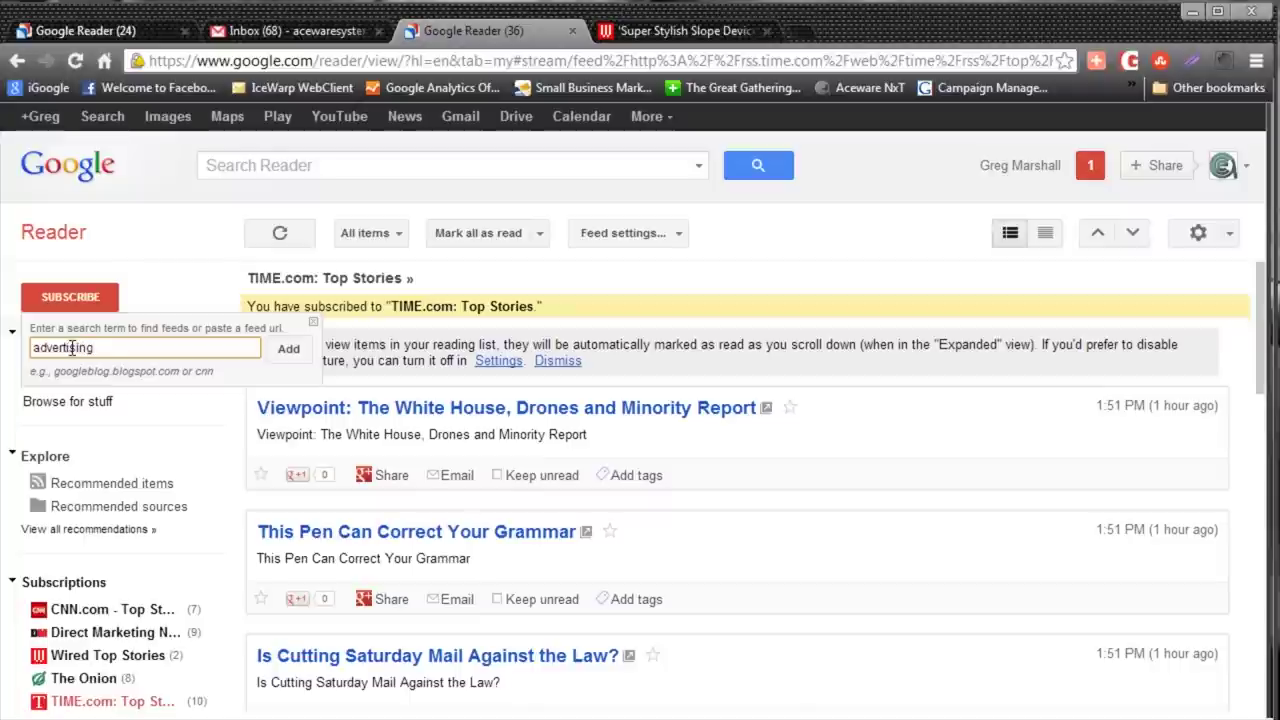
left_click(290, 350)
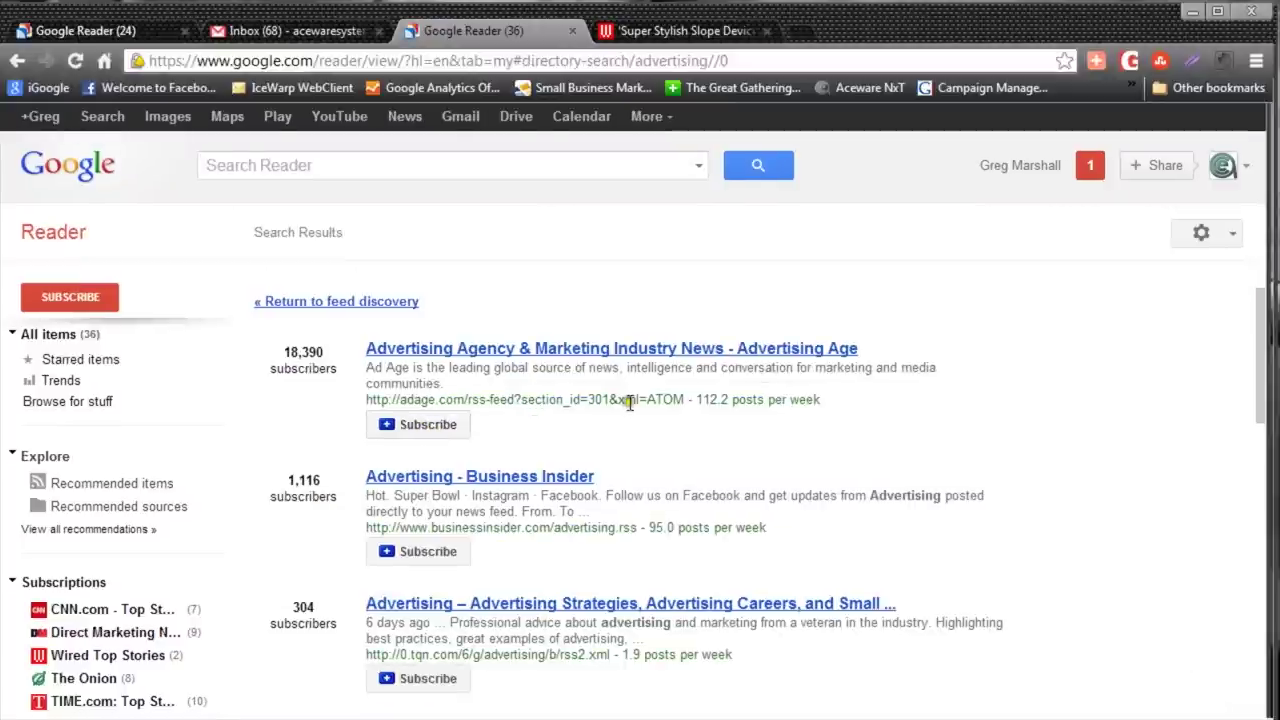
scroll(629, 403, "down", 4)
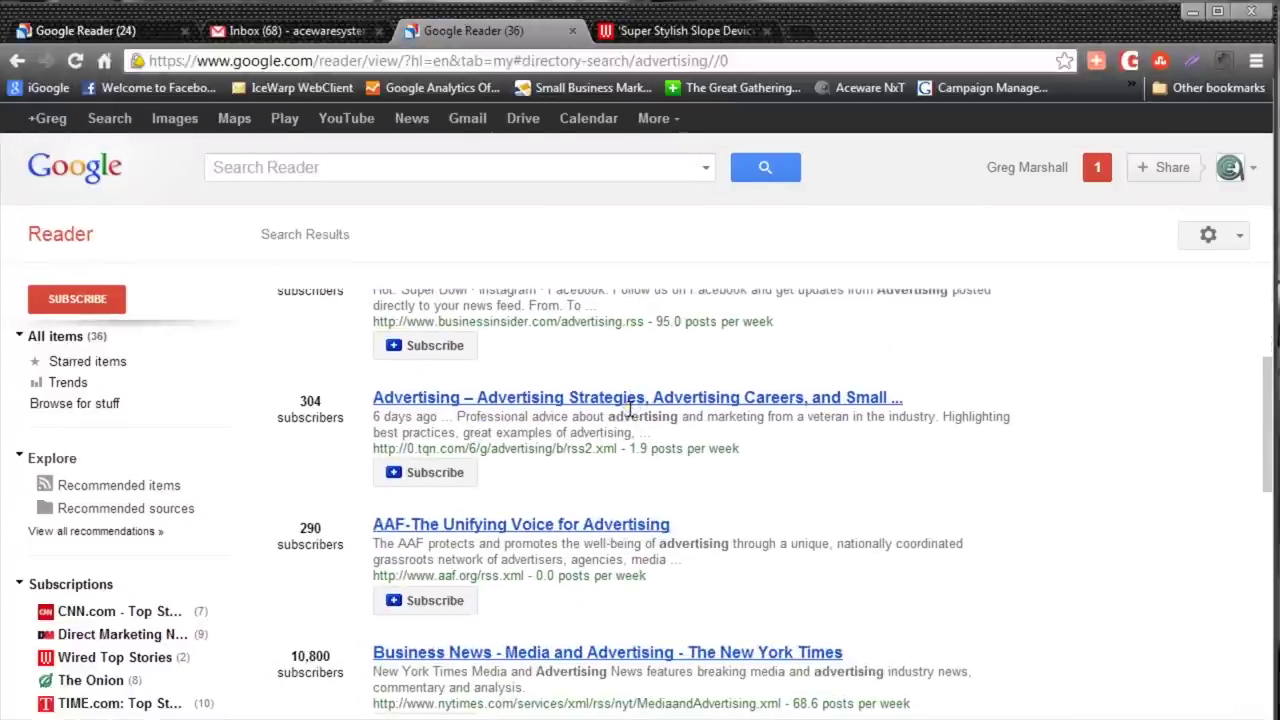
scroll(629, 403, "up", 4)
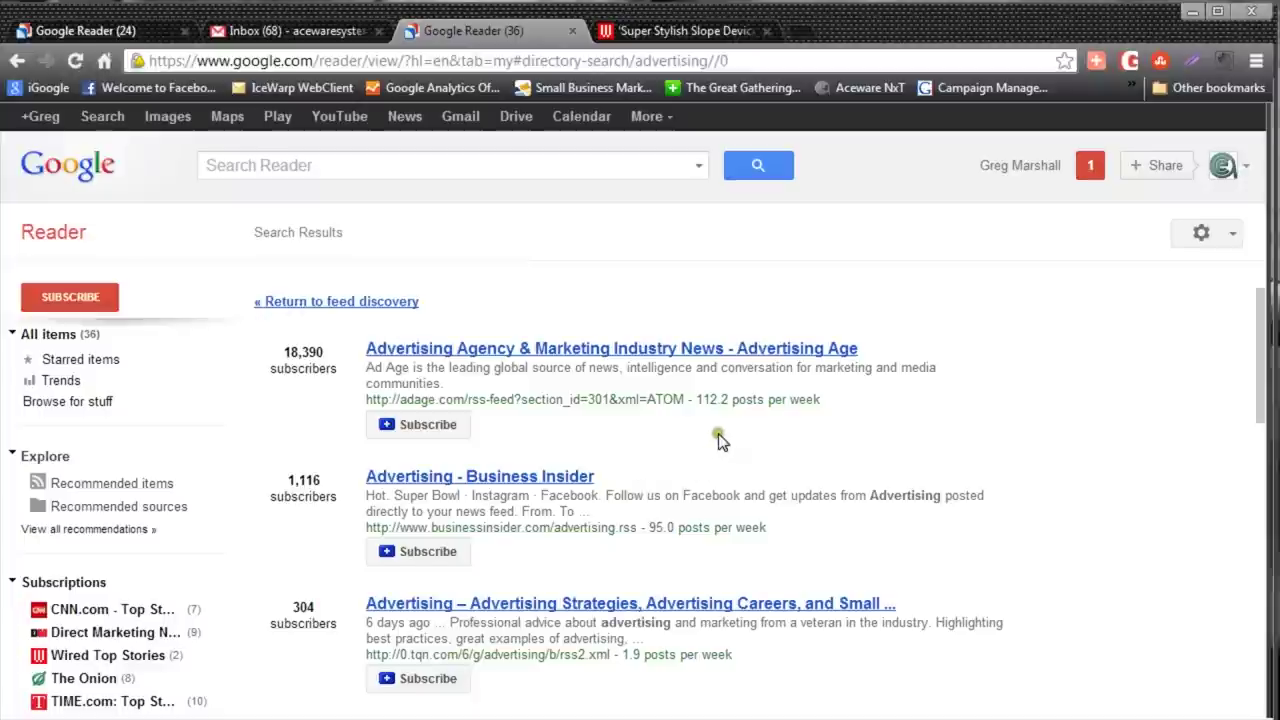
scroll(716, 440, "down", 3)
scroll(724, 447, "down", 3)
scroll(724, 447, "down", 4)
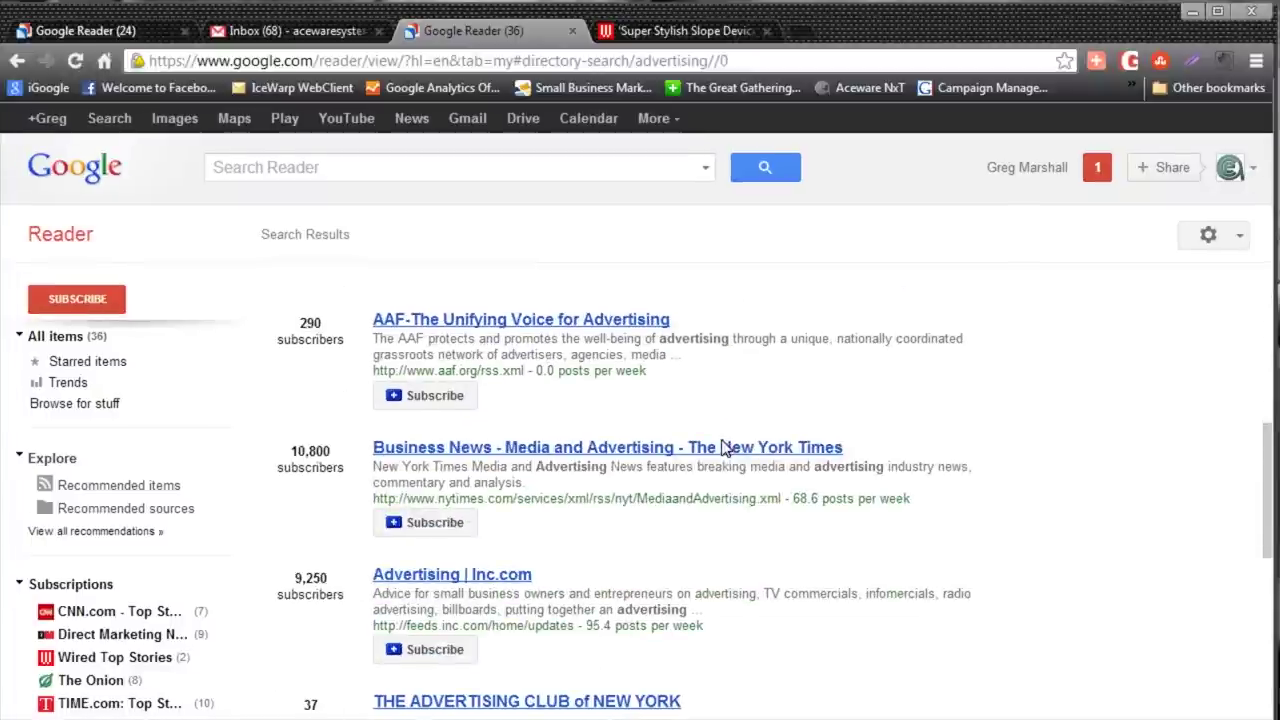
scroll(724, 447, "down", 2)
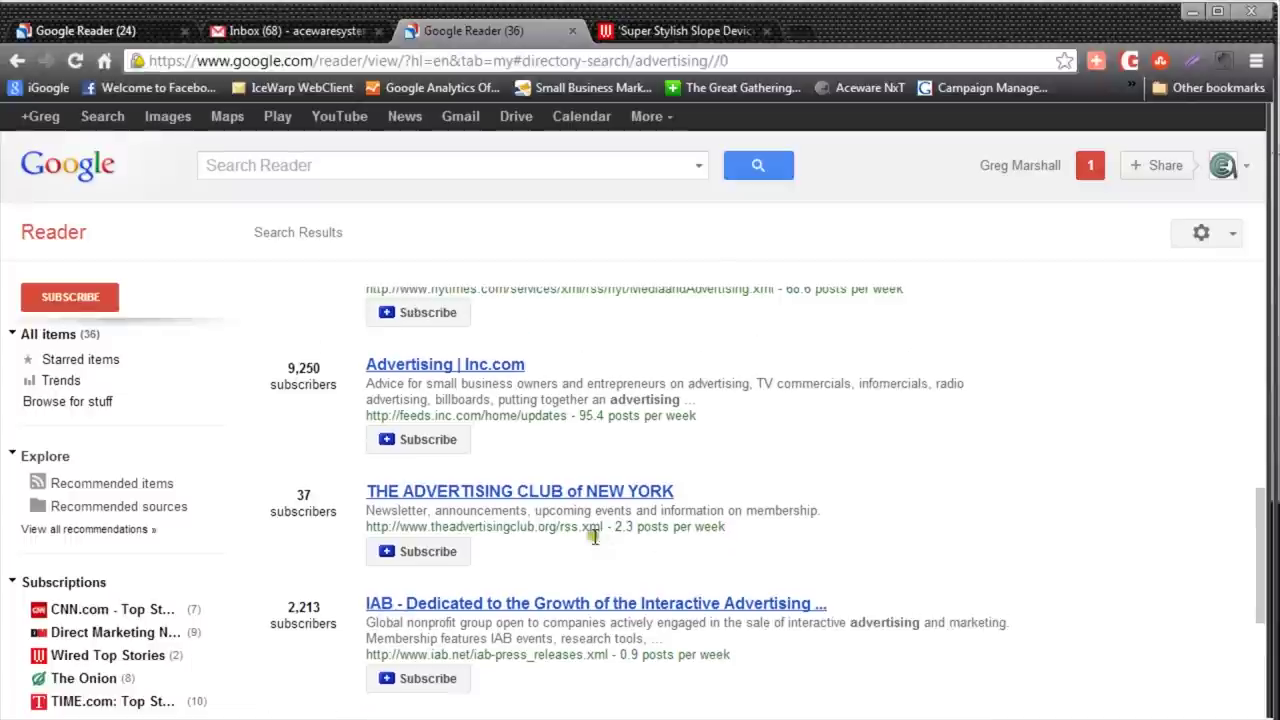
scroll(541, 540, "down", 2)
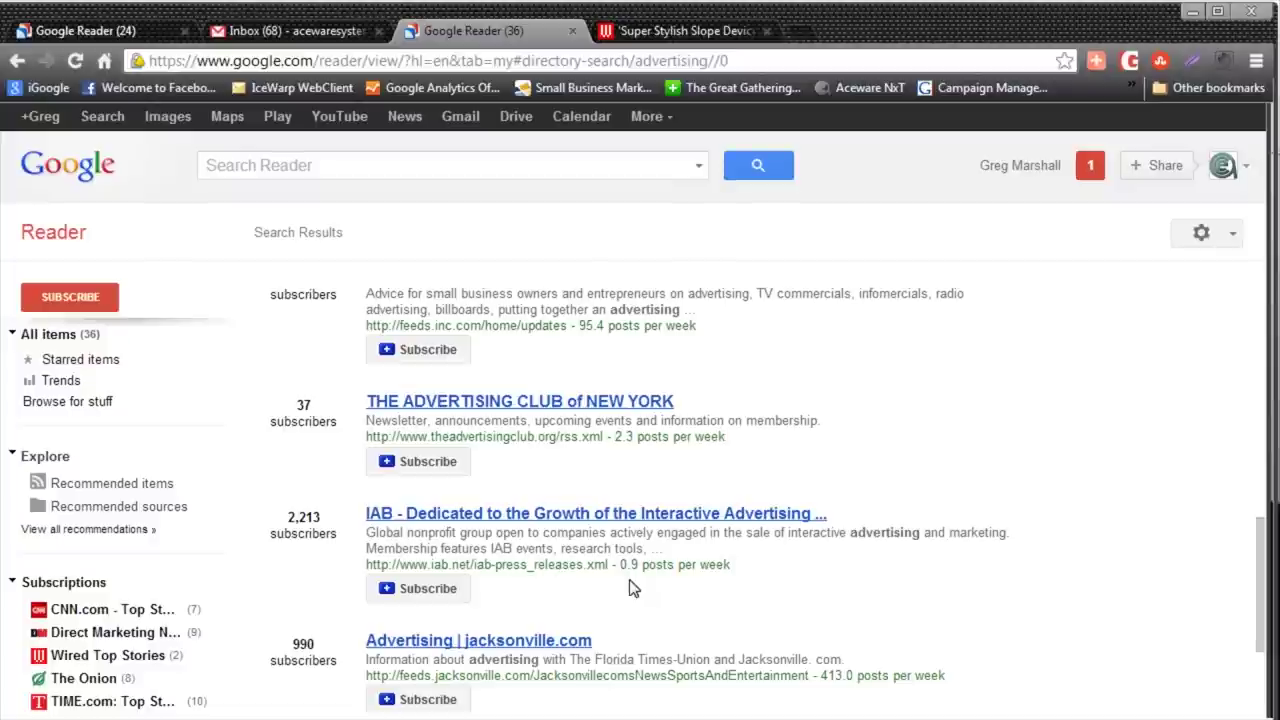
scroll(632, 588, "down", 1)
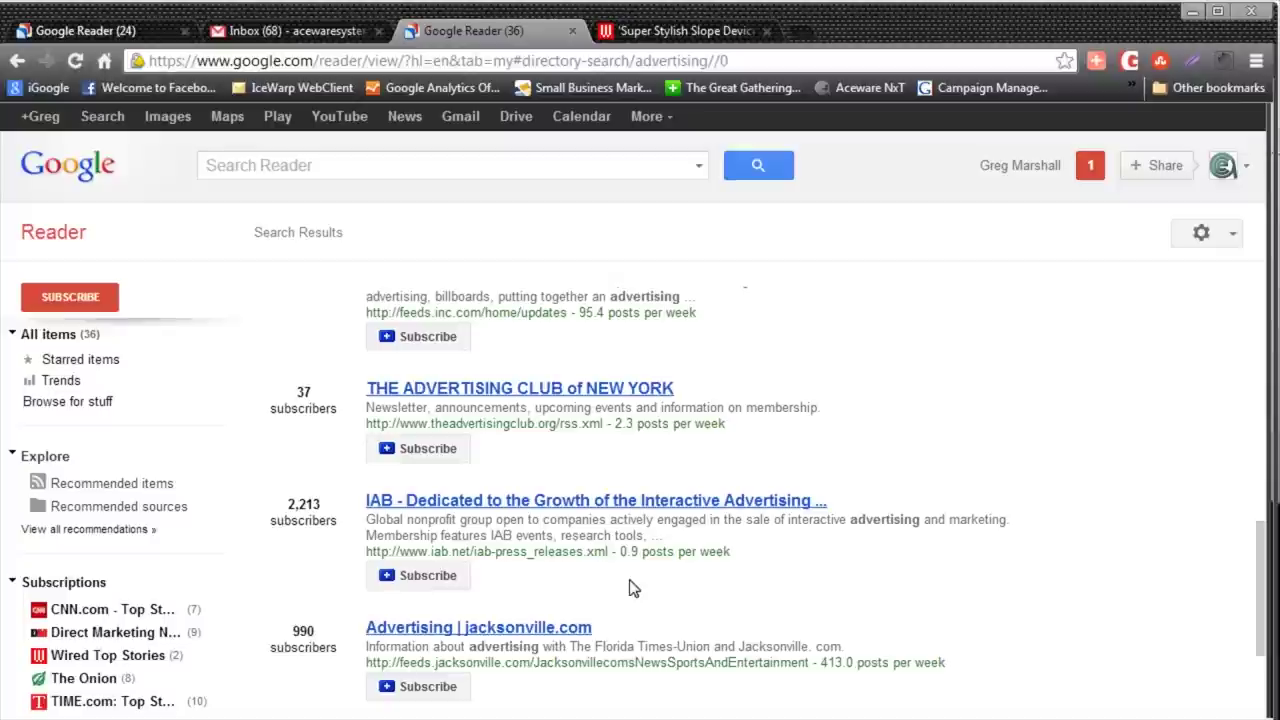
scroll(630, 588, "down", 2)
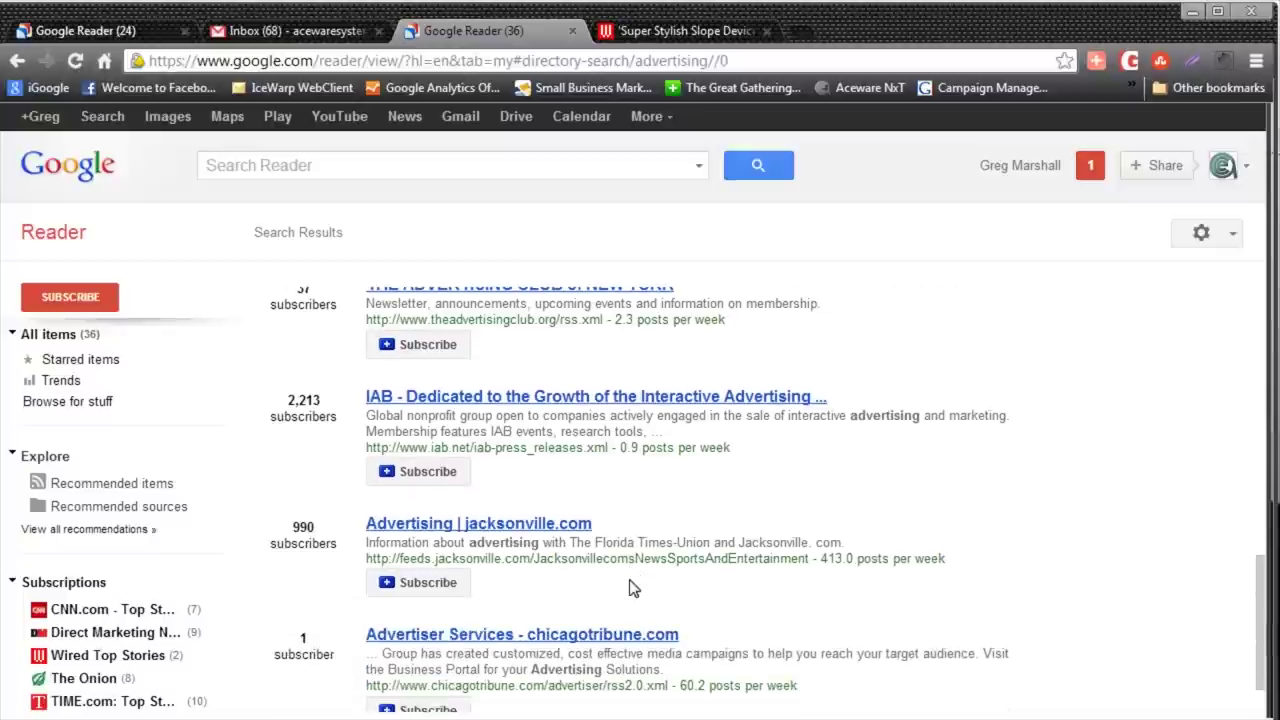
- Subscribe to the Advertising | jacksonville.com feed from the search results
left_click(452, 588)
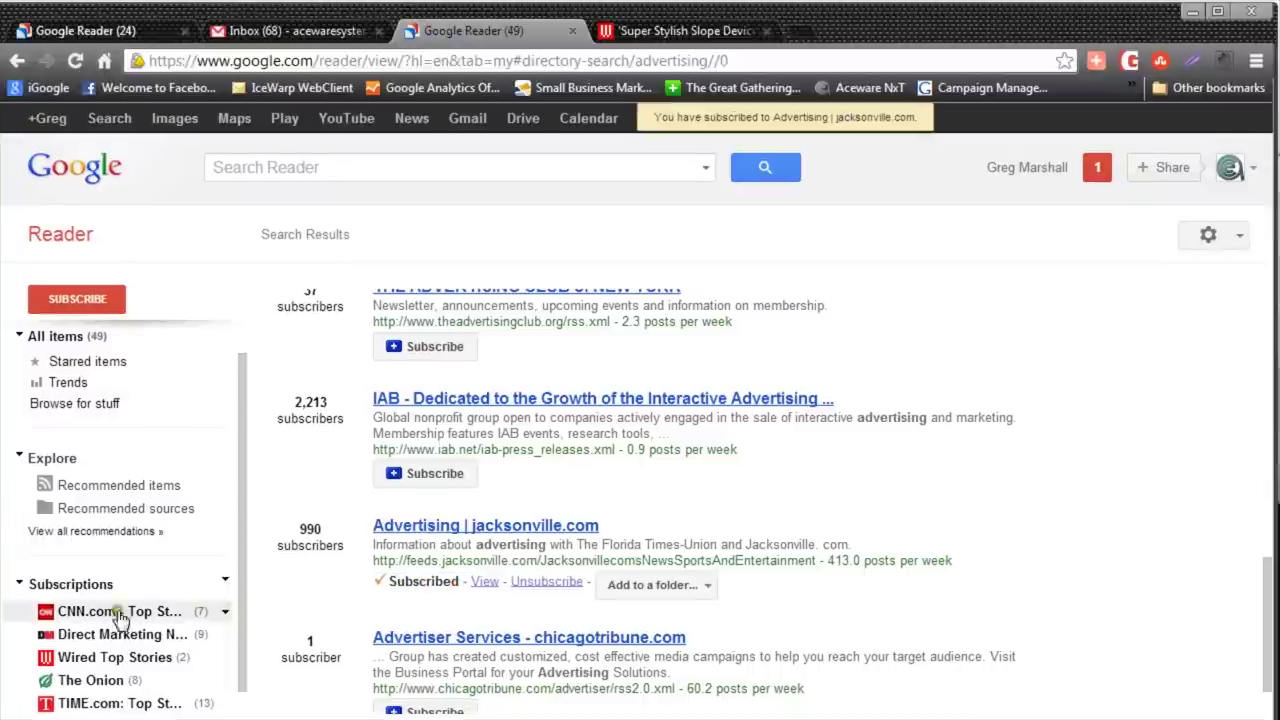
scroll(107, 660, "down", 1)
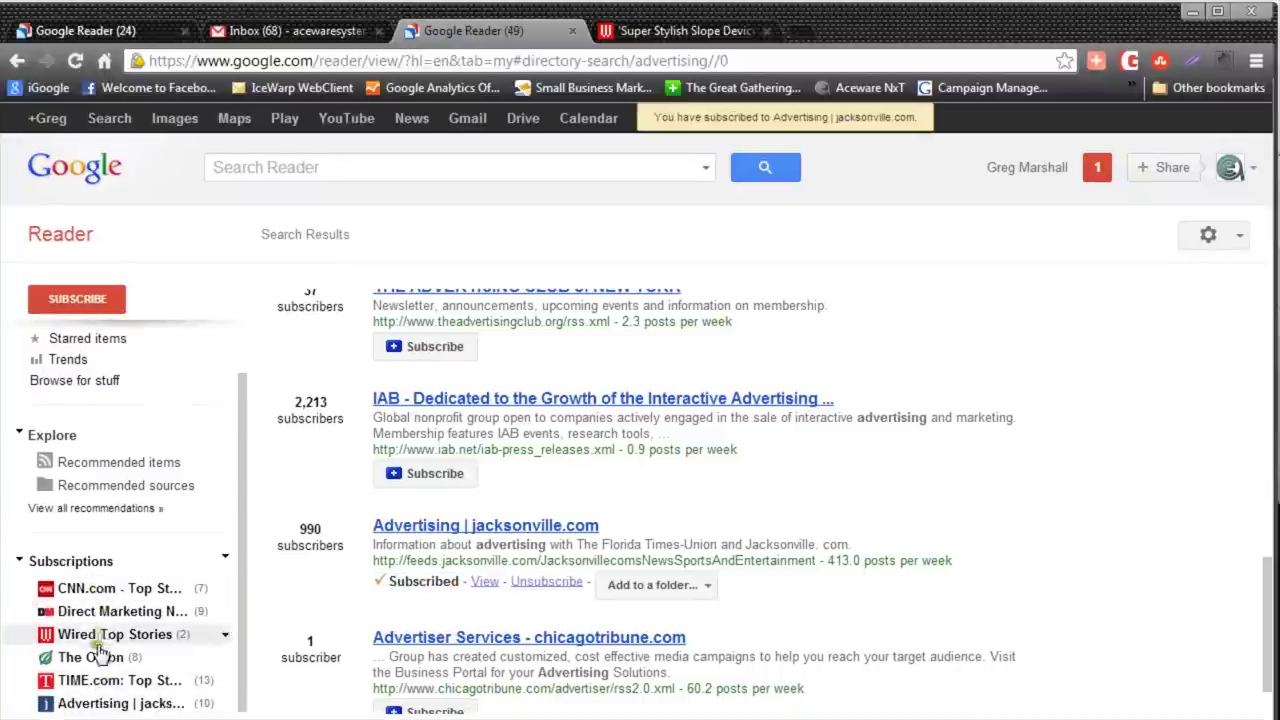
scroll(118, 595, "up", 2)
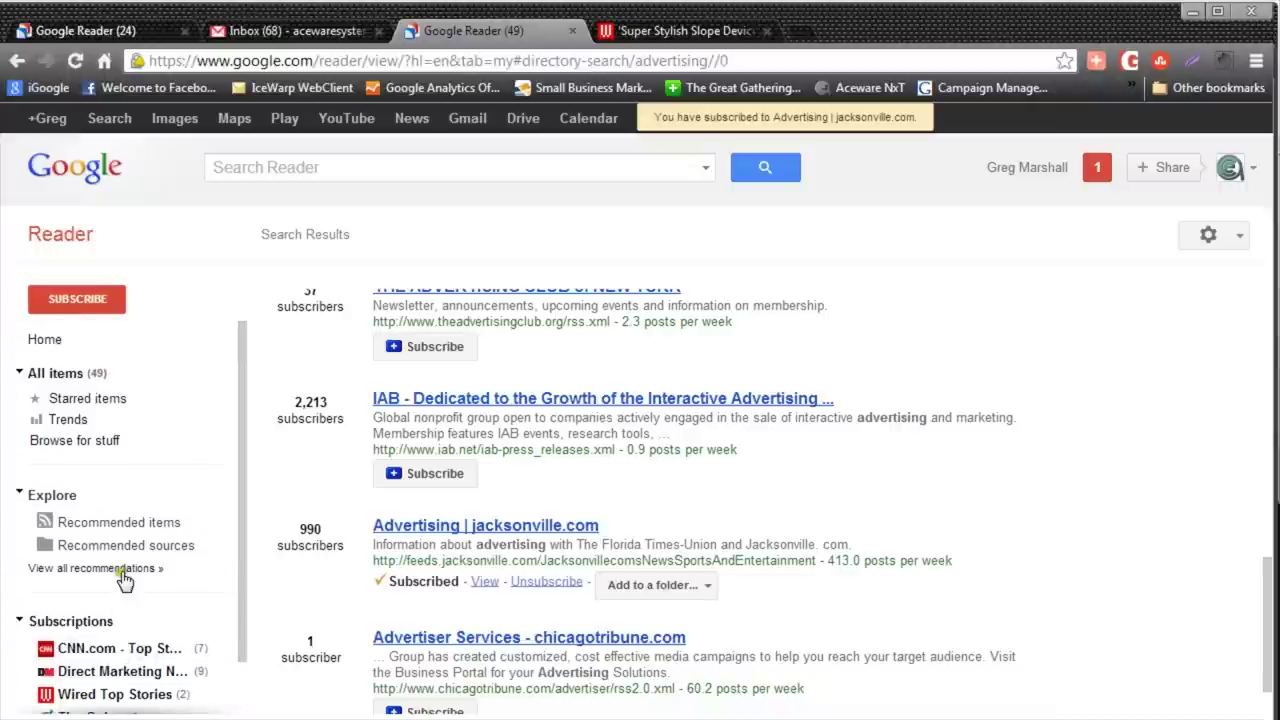
scroll(120, 570, "down", 2)
scroll(86, 410, "up", 2)
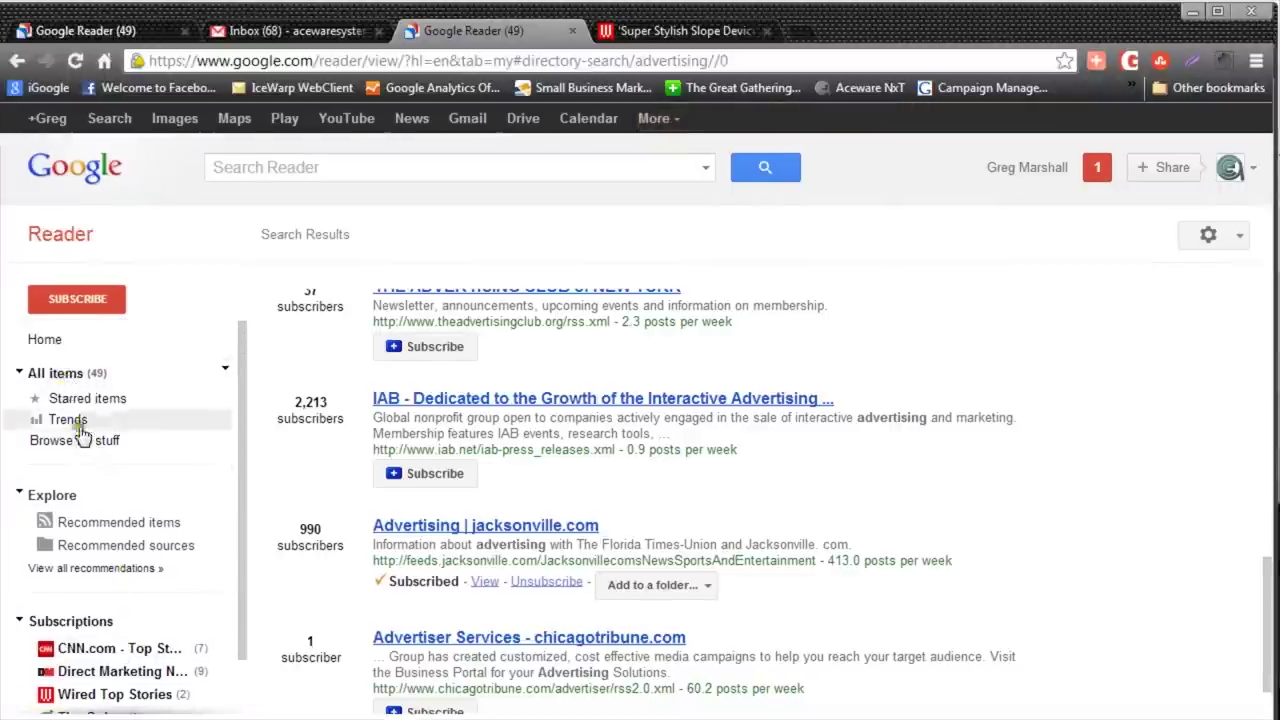
scroll(80, 428, "down", 2)
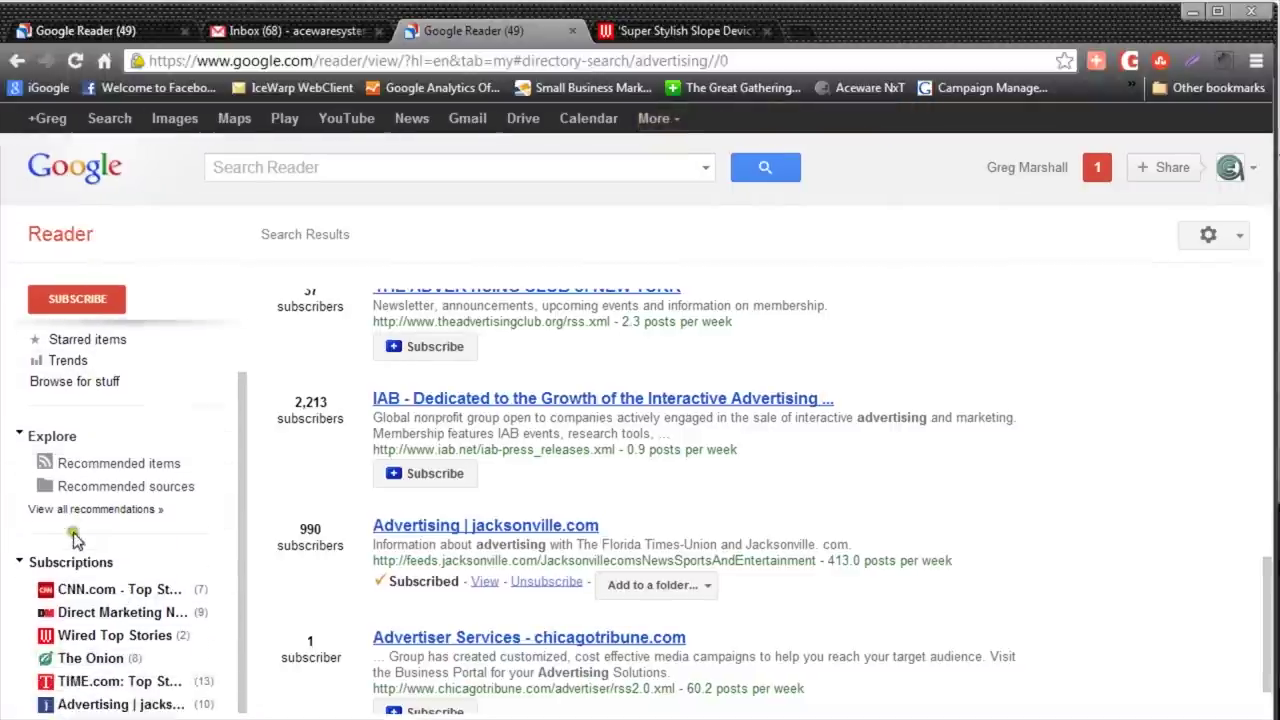
- Open the CNN.com Top Stories feed and advance to its next story
left_click(76, 595)
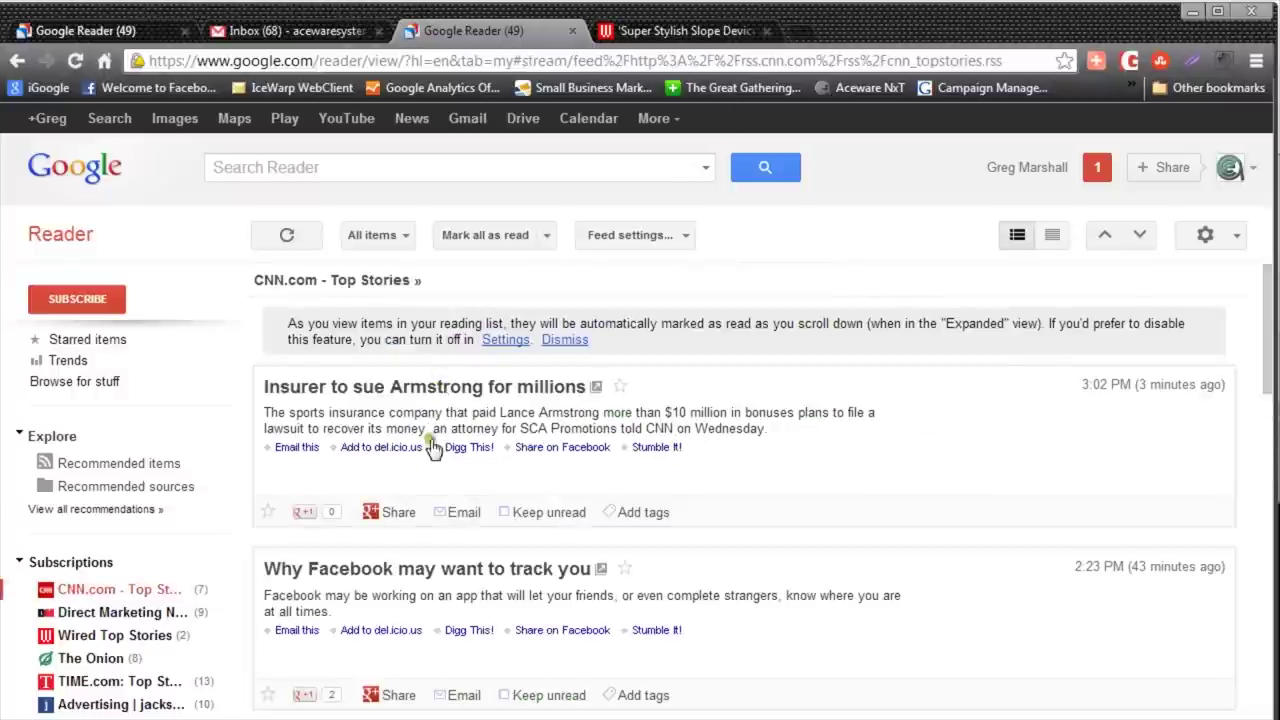
scroll(452, 618, "down", 3)
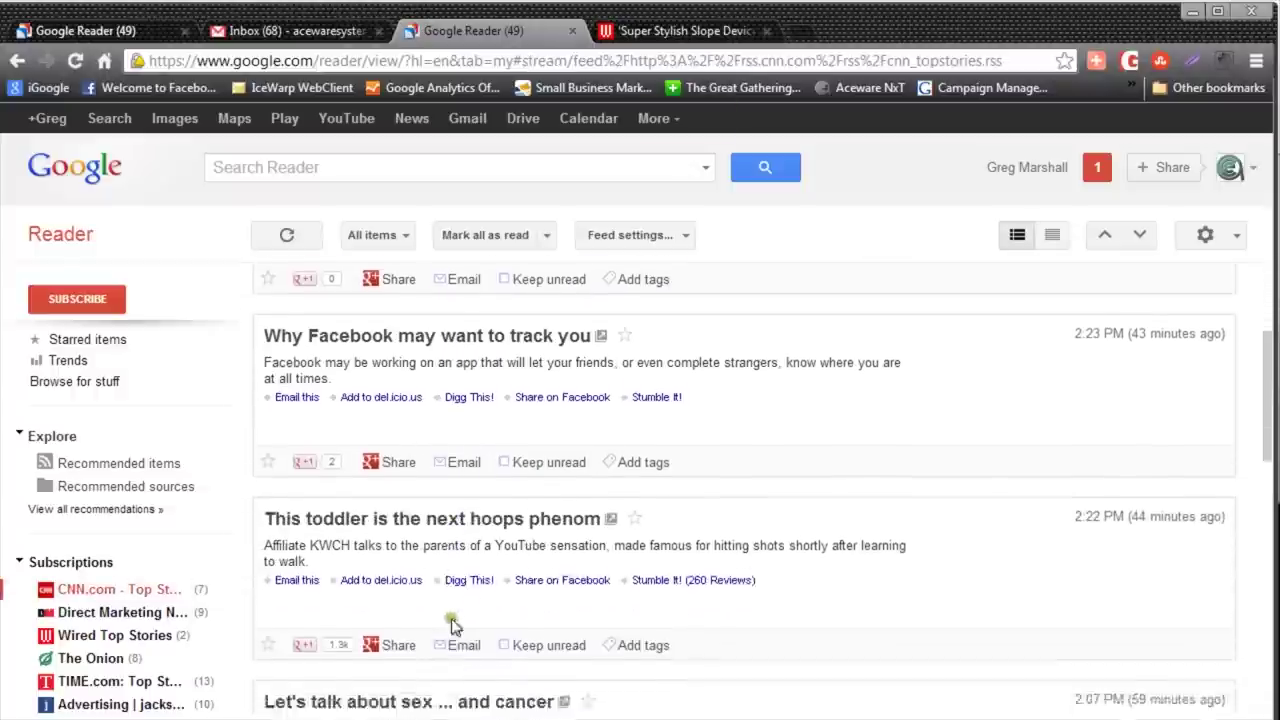
key("n")
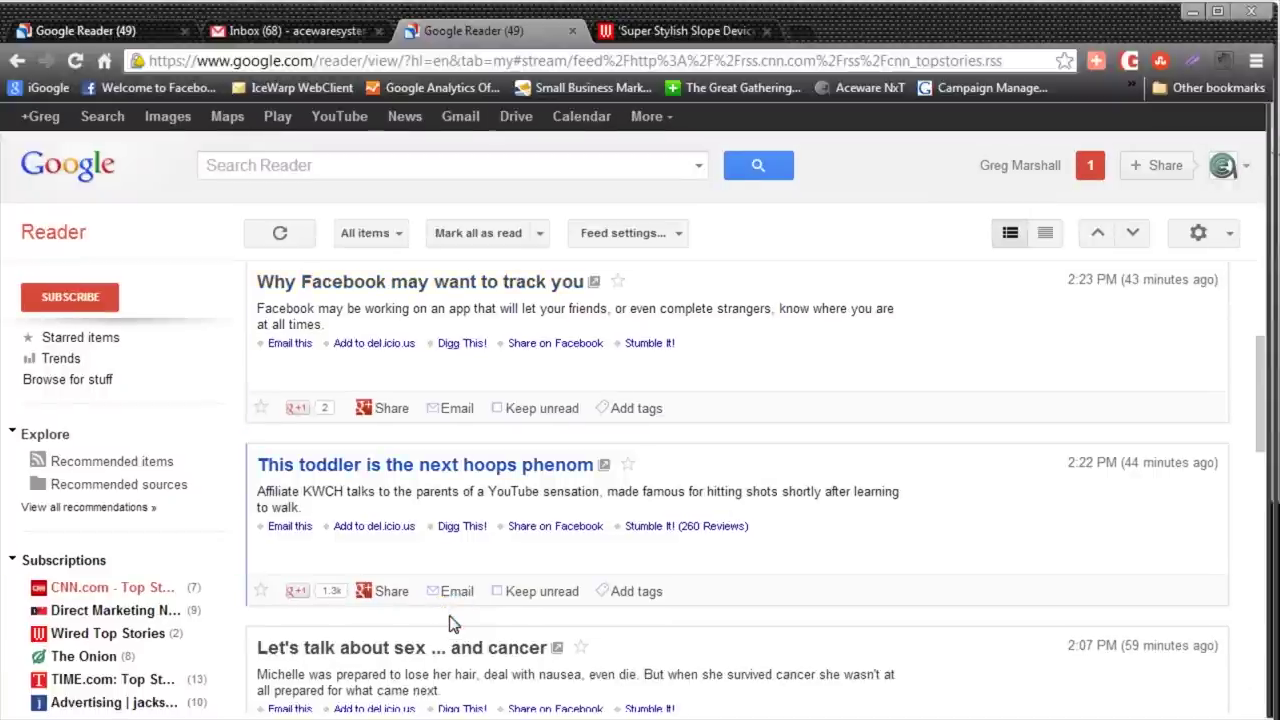
left_click(424, 574)
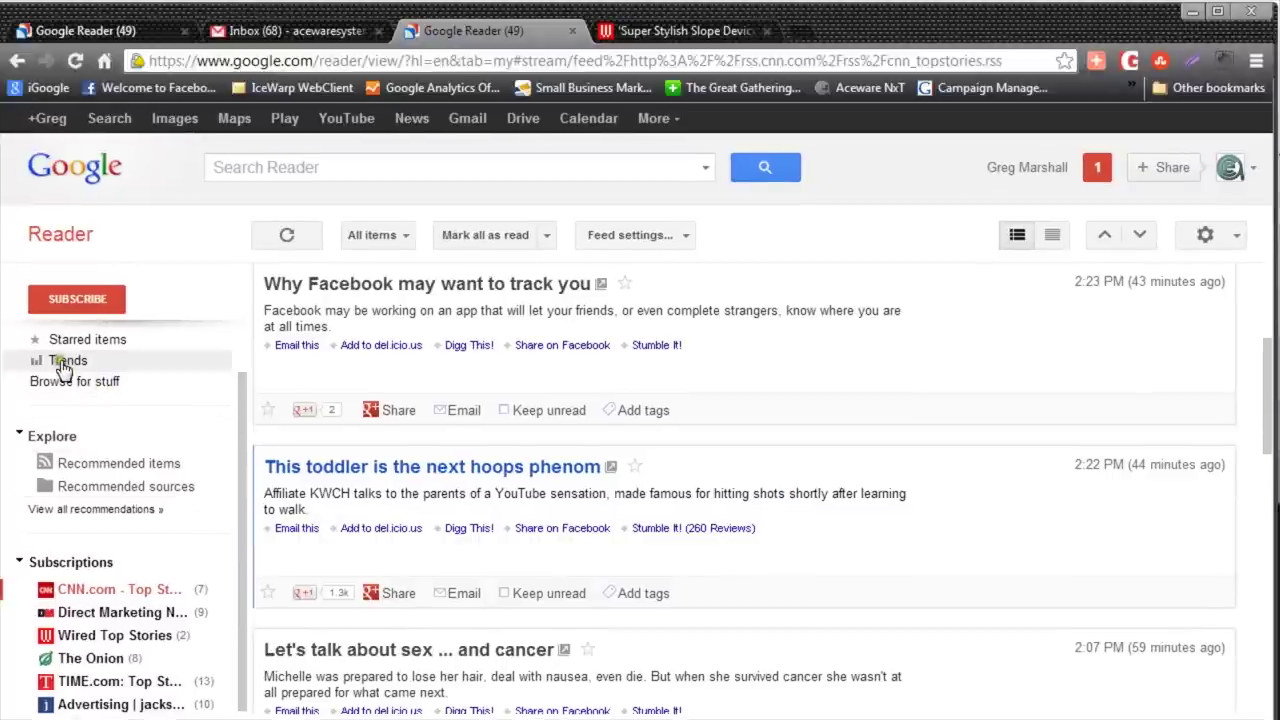
- Open Trends and scroll to the Reading trends and Subscription trends tables
left_click(63, 365)
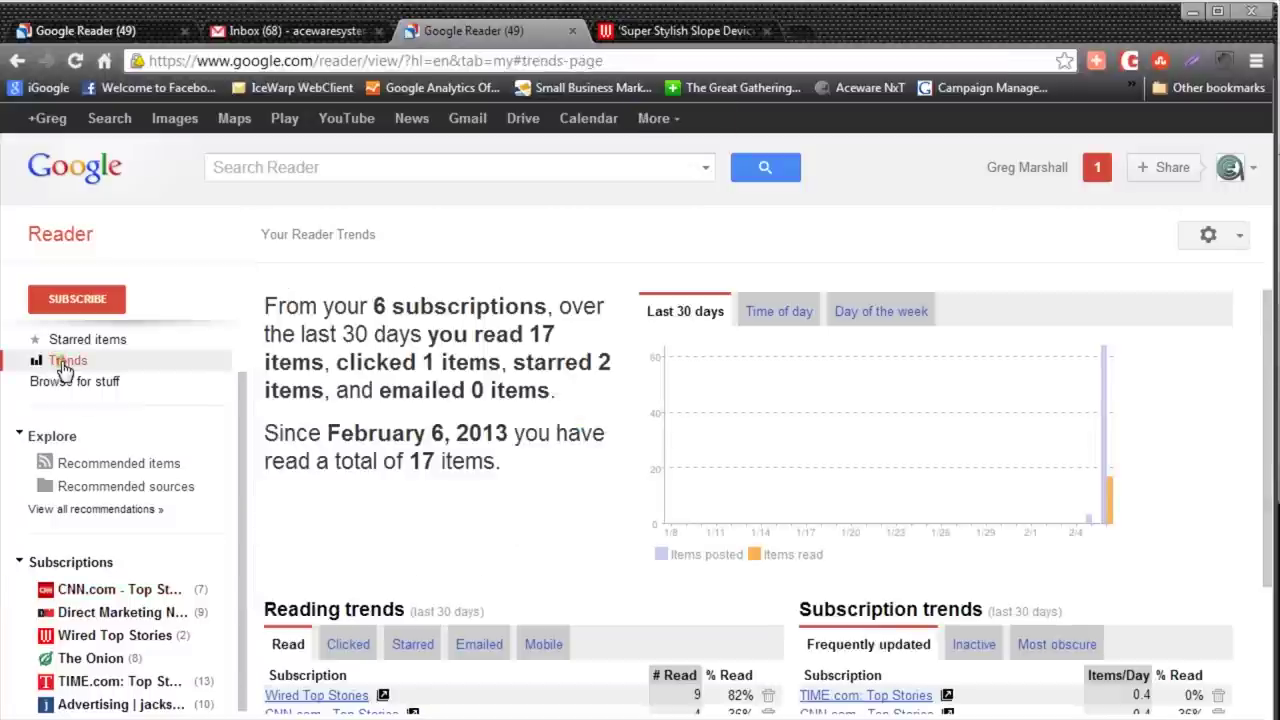
scroll(450, 512, "down", 2)
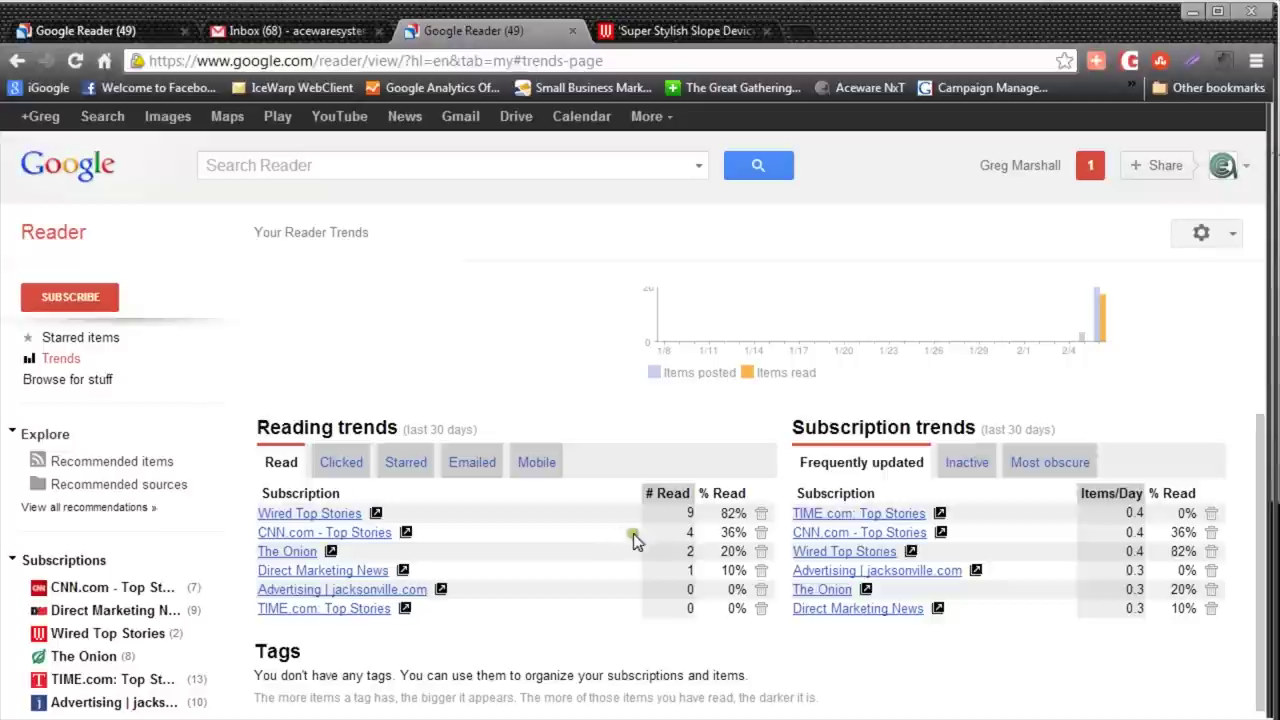
left_click(626, 605)
left_click(692, 597)
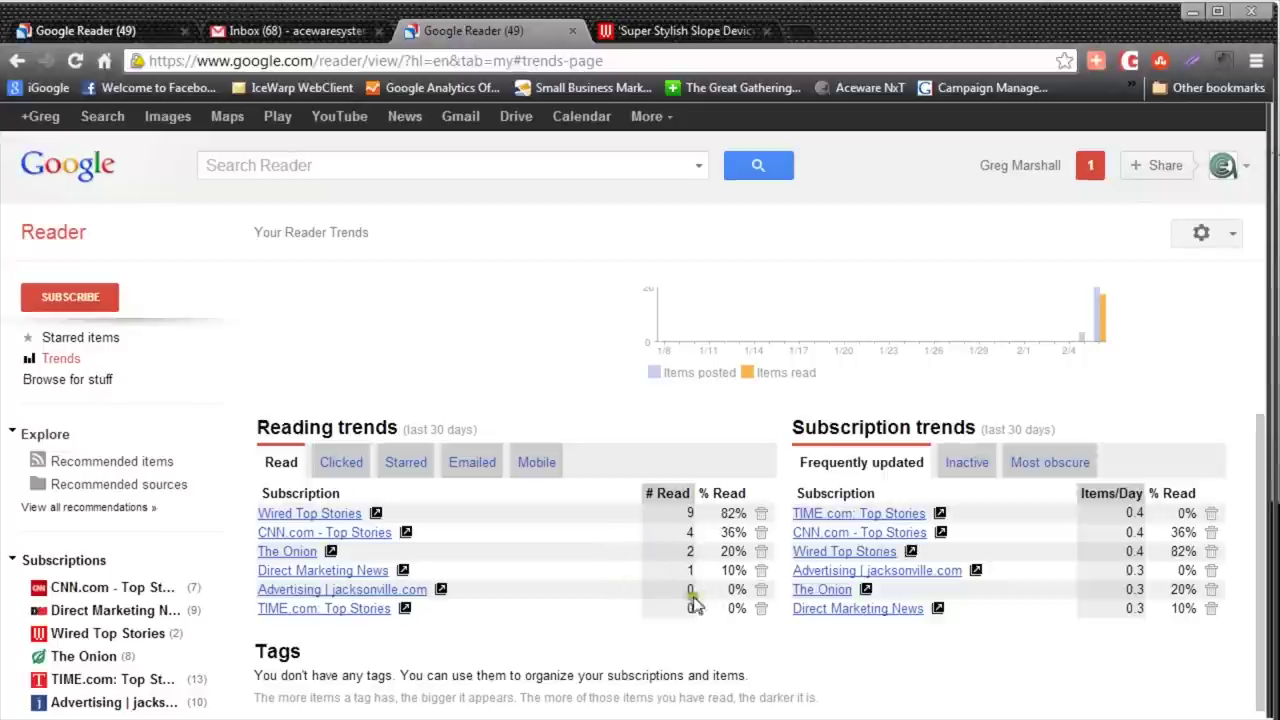
scroll(500, 571, "left", 1)
left_click(474, 564)
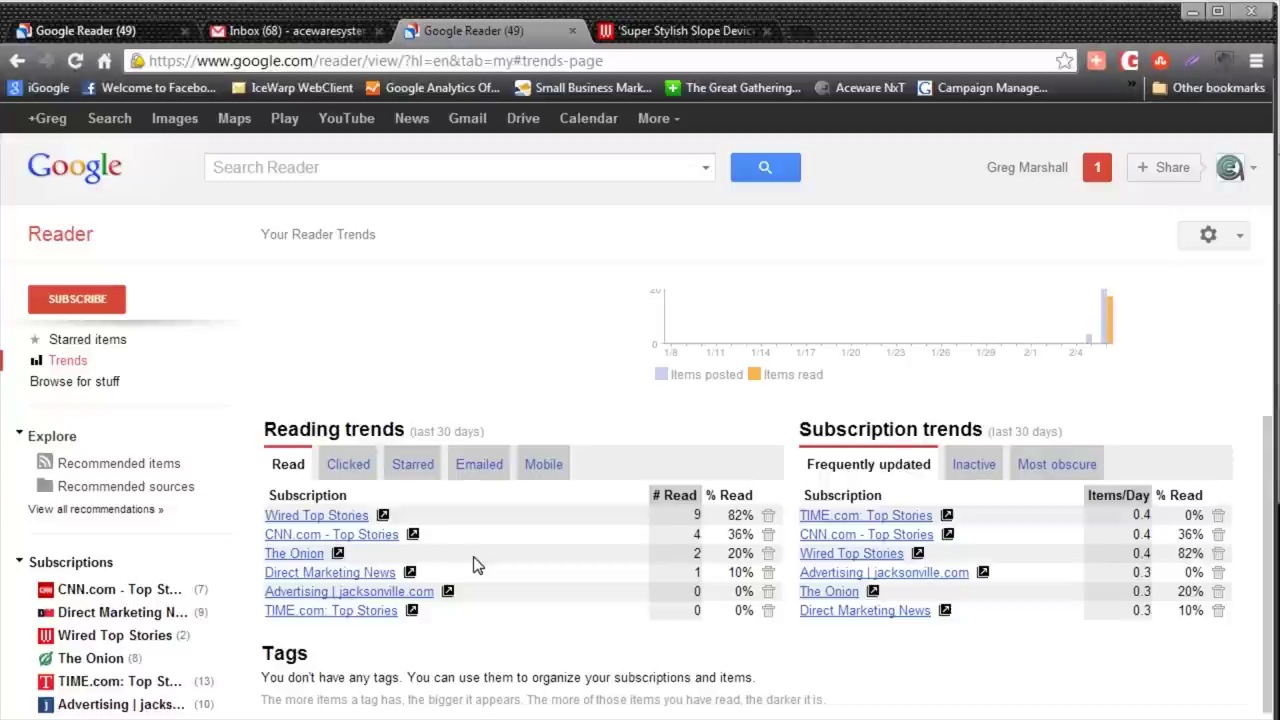
- Unsubscribe from The Onion via its Reading trends trash icon and dismiss the notice
left_click(766, 555)
left_click(766, 556)
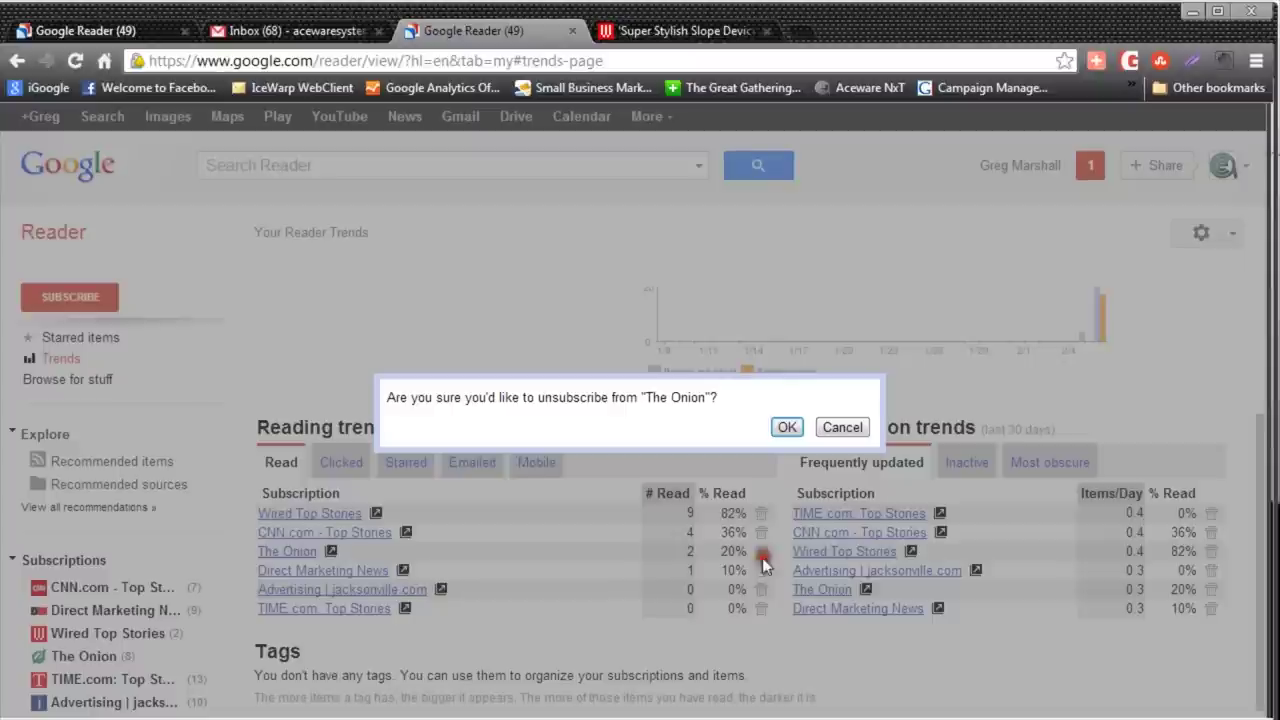
left_click(787, 428)
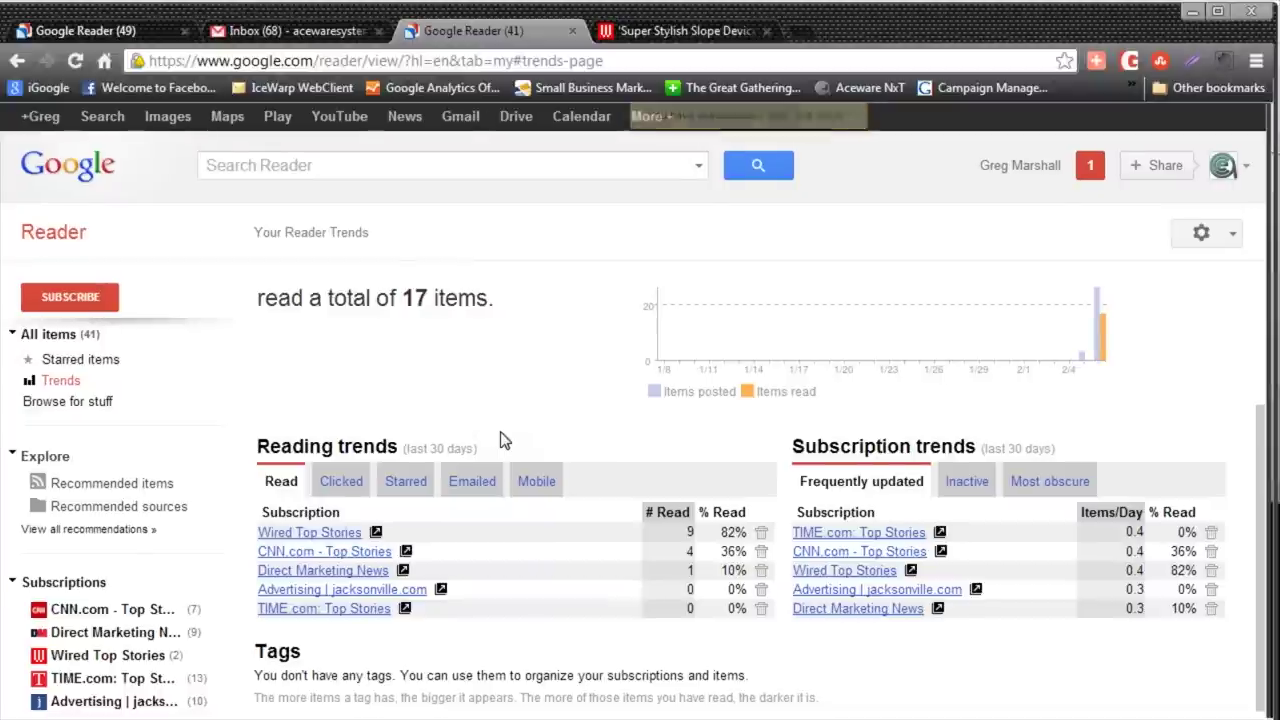
left_click(335, 397)
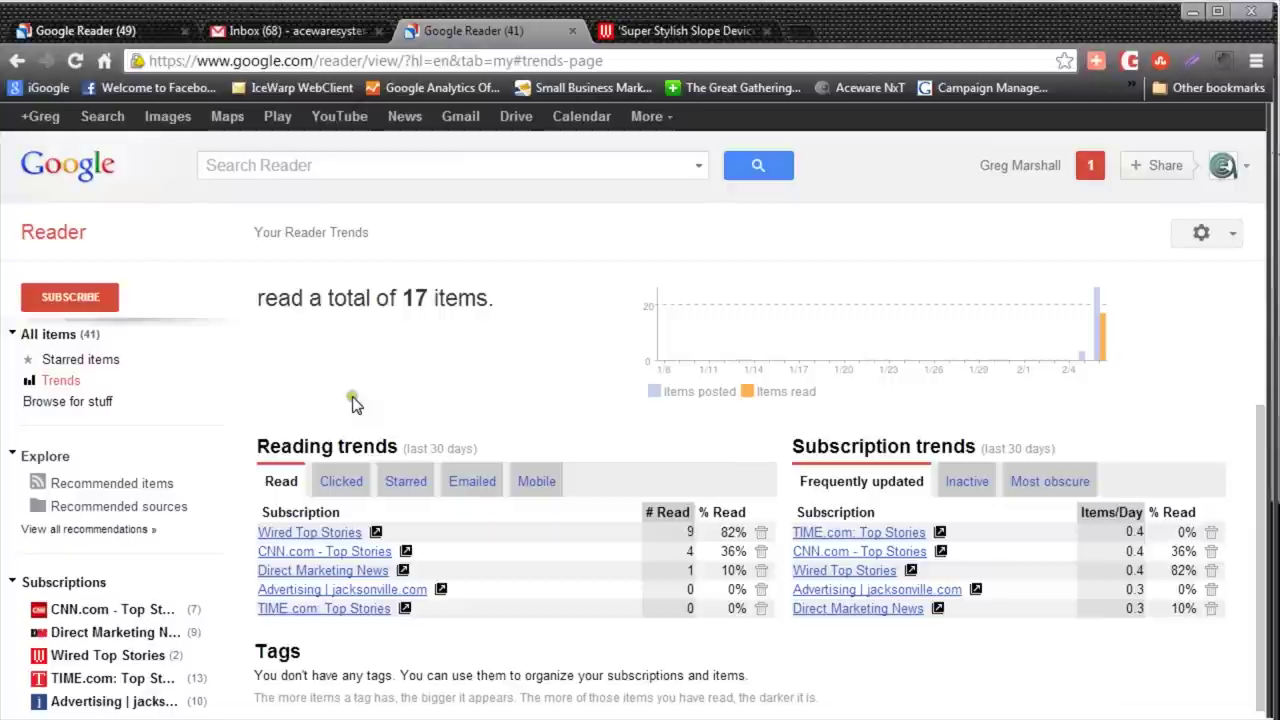